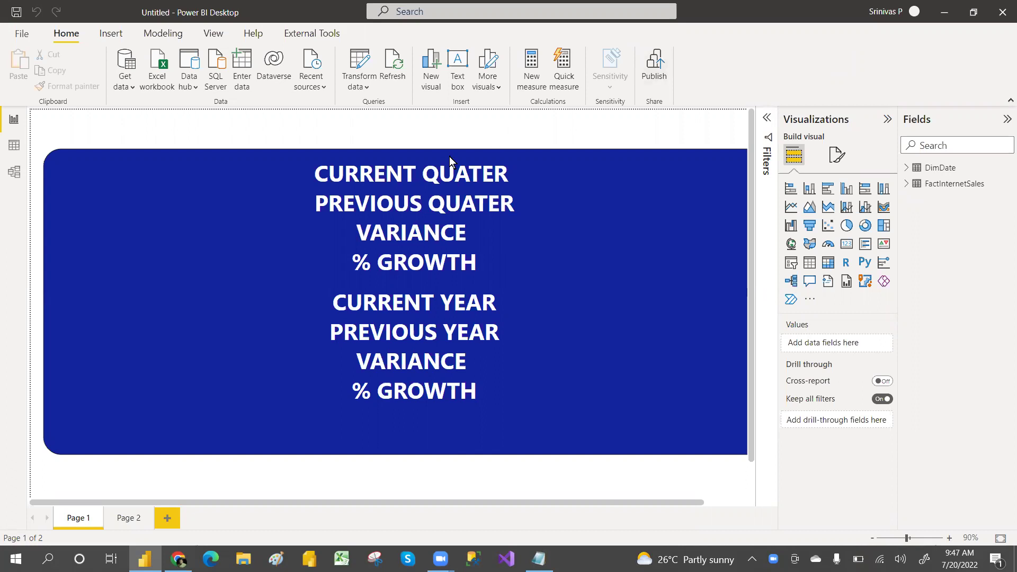
Review the current and previous quarter, current and previous year, variance and % growth items listed on Page 1
left_click_drag(318, 173, 515, 207)
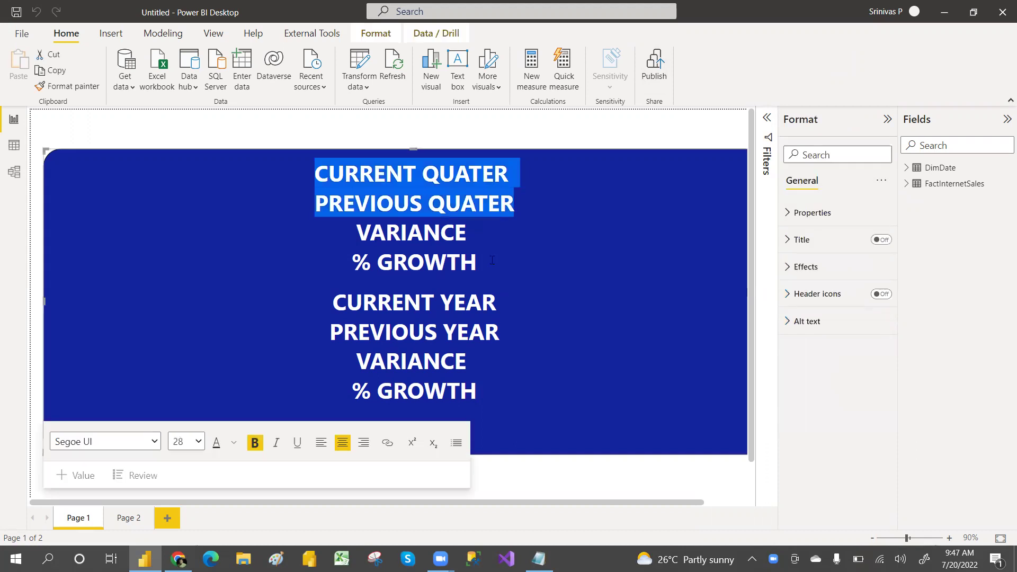
left_click_drag(477, 264, 310, 178)
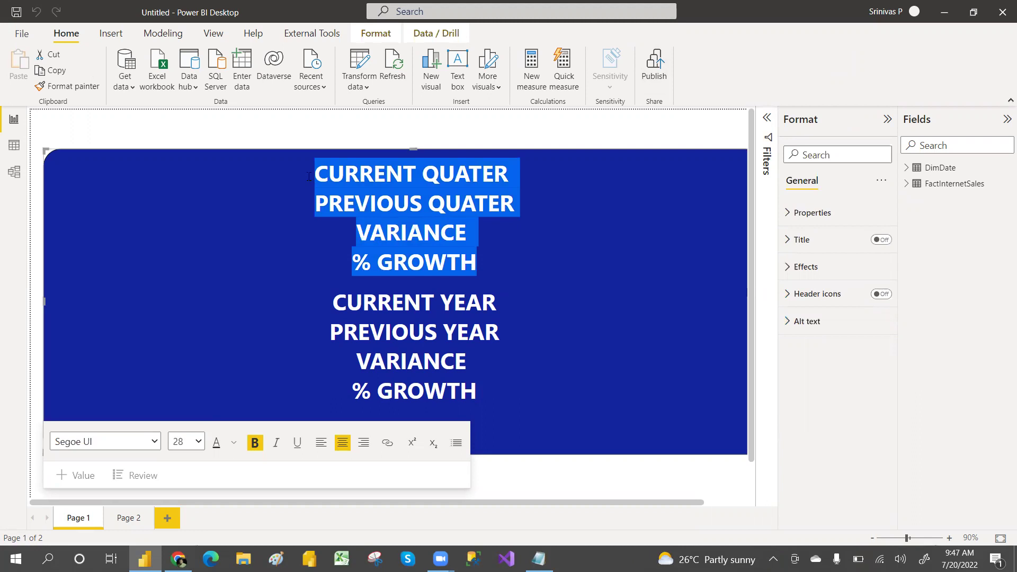
left_click(415, 201)
left_click_drag(422, 174, 512, 171)
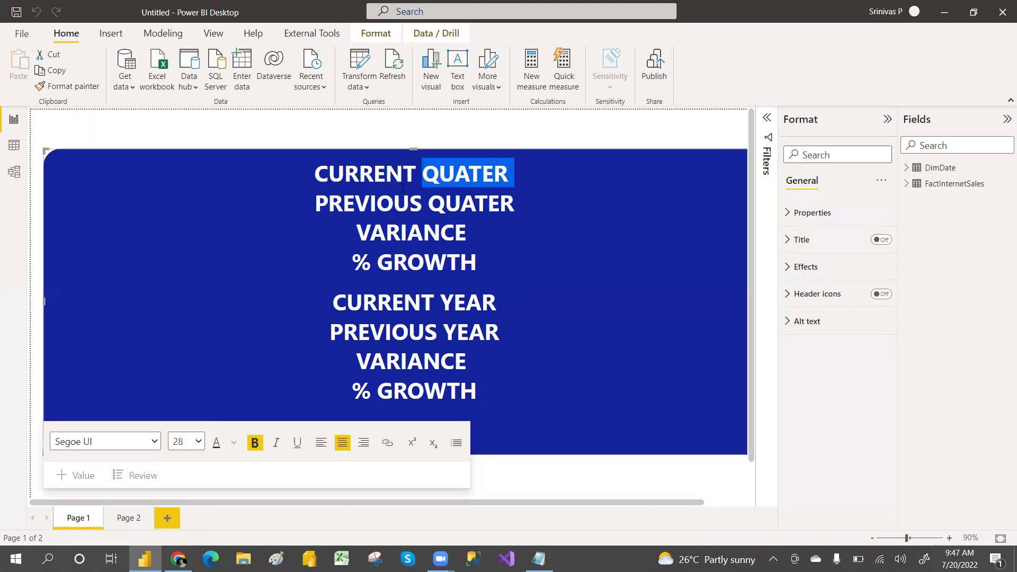
left_click_drag(307, 175, 530, 256)
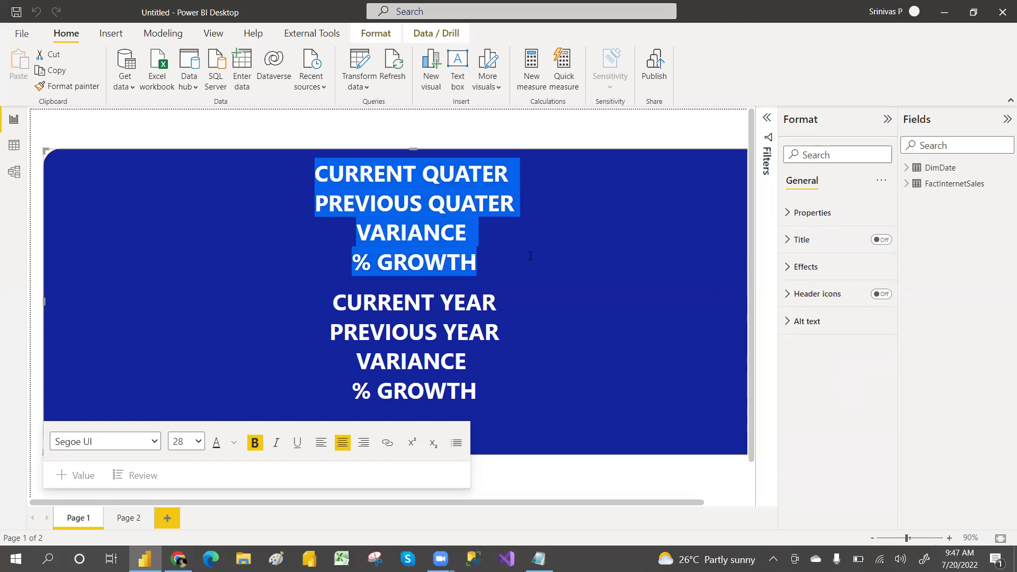
left_click(530, 255)
left_click_drag(323, 305, 517, 387)
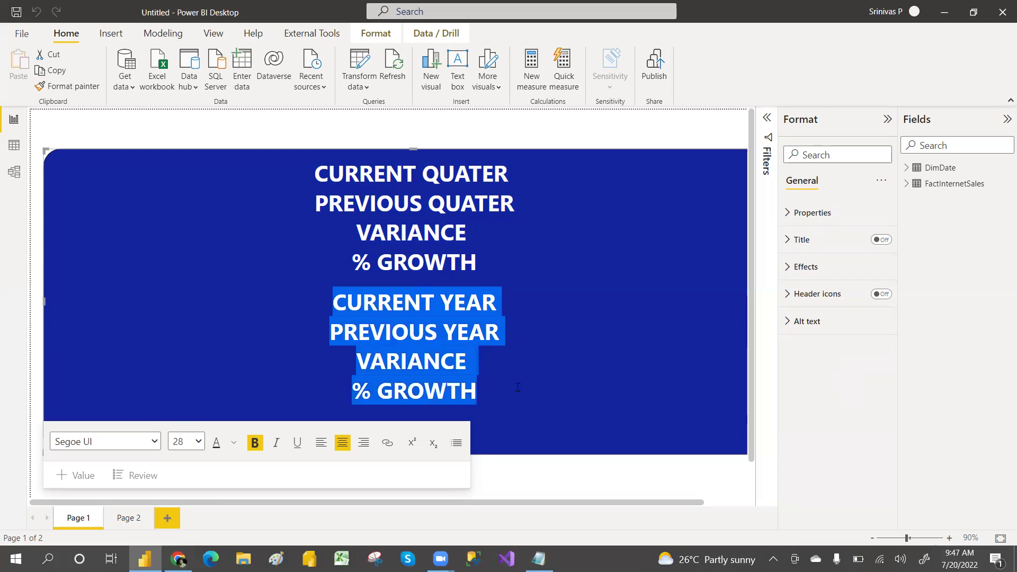
left_click(552, 481)
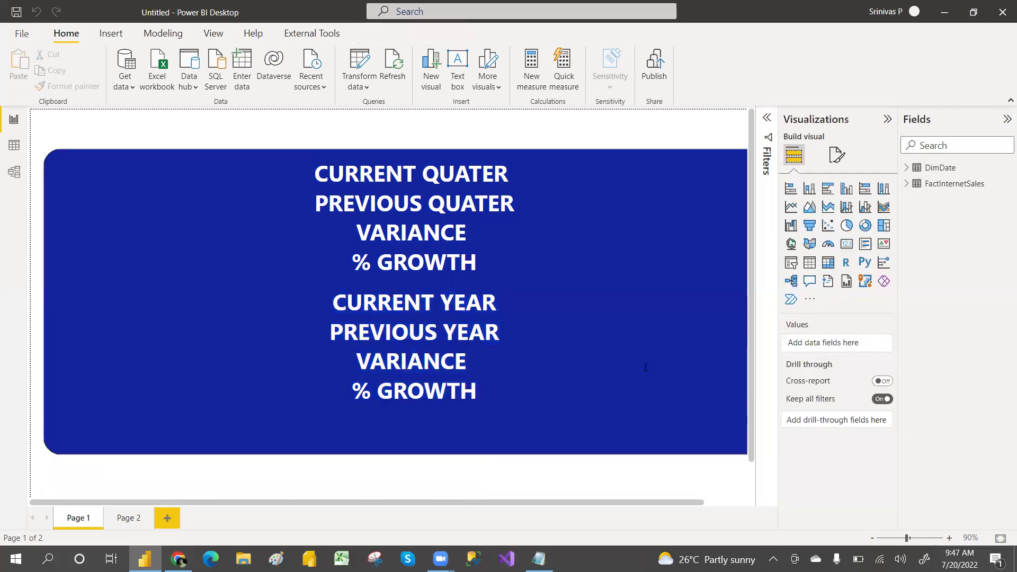
Delete the broken visual from Page 2 of the report
left_click(127, 518)
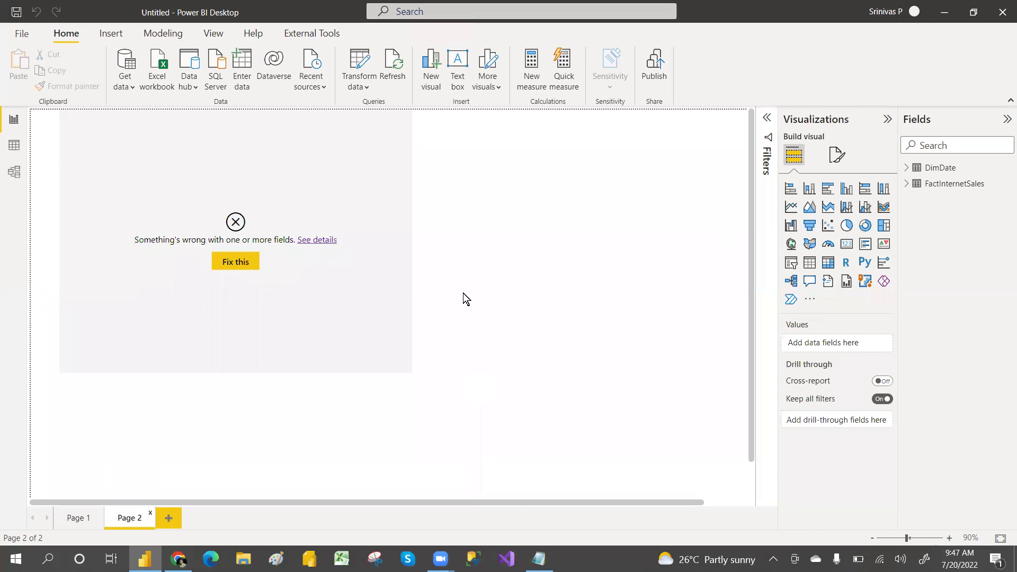
left_click(303, 333)
key("Delete")
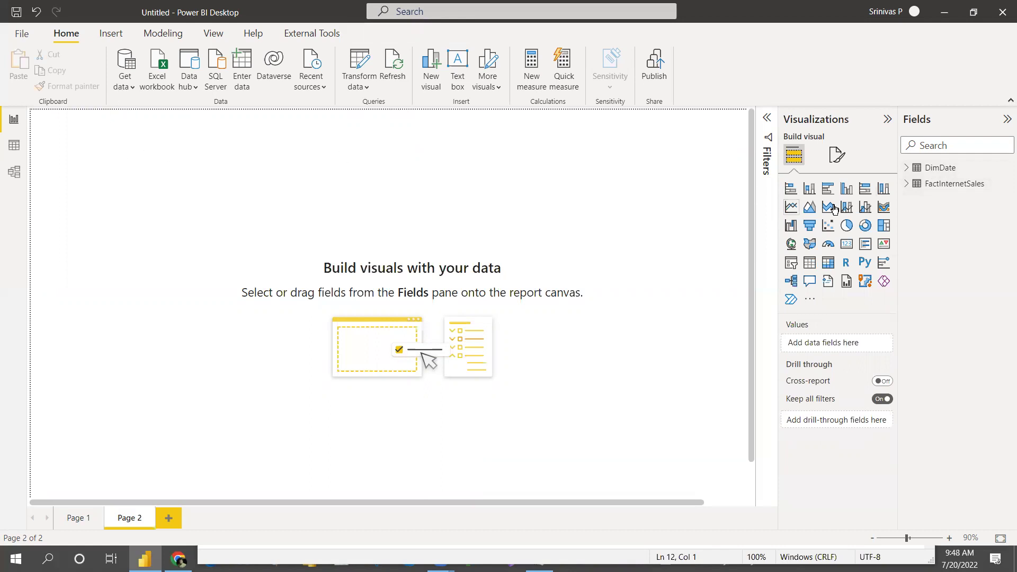
Create a measure in FactInternetSales defined as TOTAL SALES AMOUNT = SUM(FactInternetSales[SalesAmount])
right_click(950, 189)
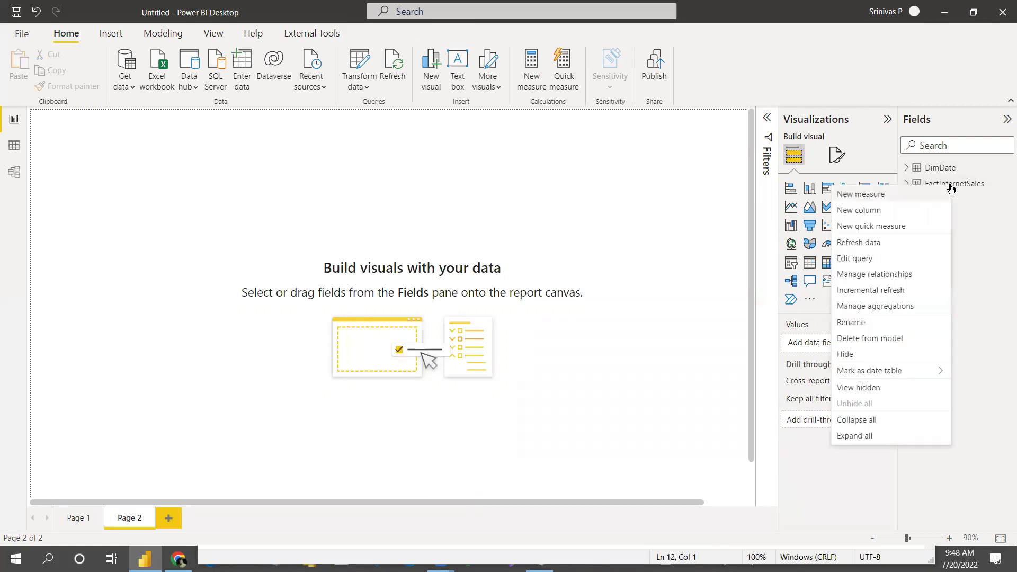
left_click(865, 195)
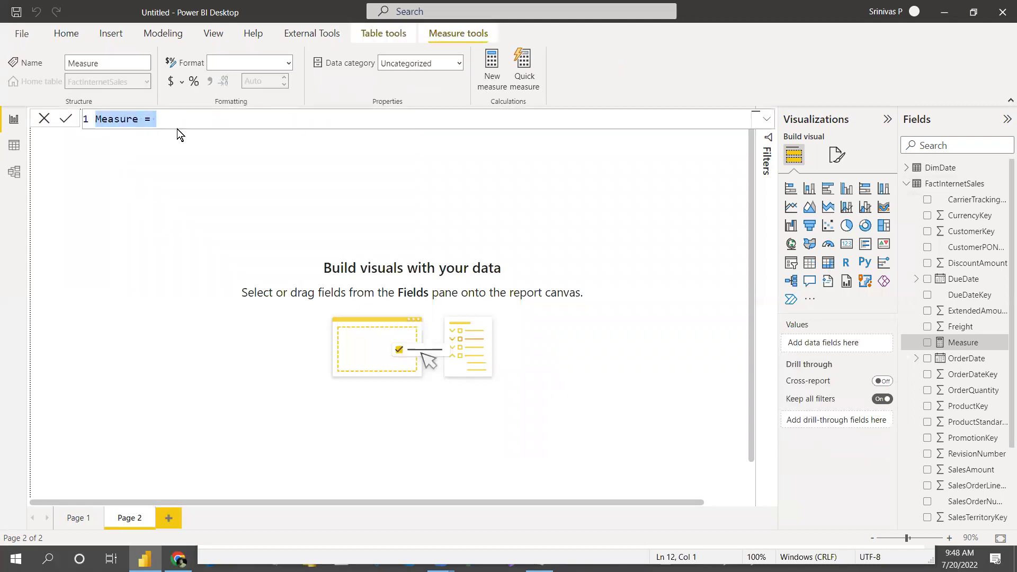
type("TOTAL SAL")
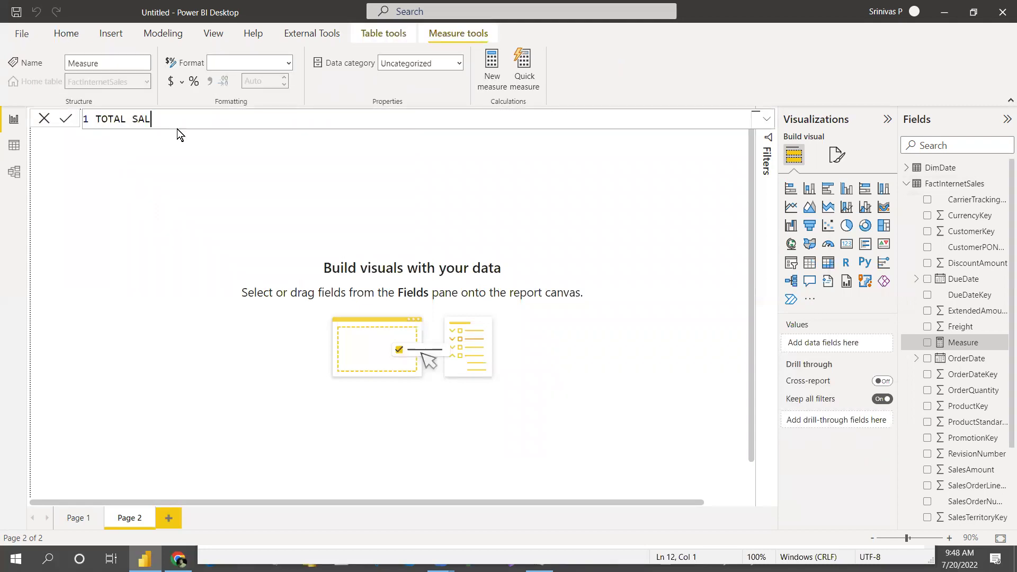
type("ES AMOUNT =")
type("SUM")
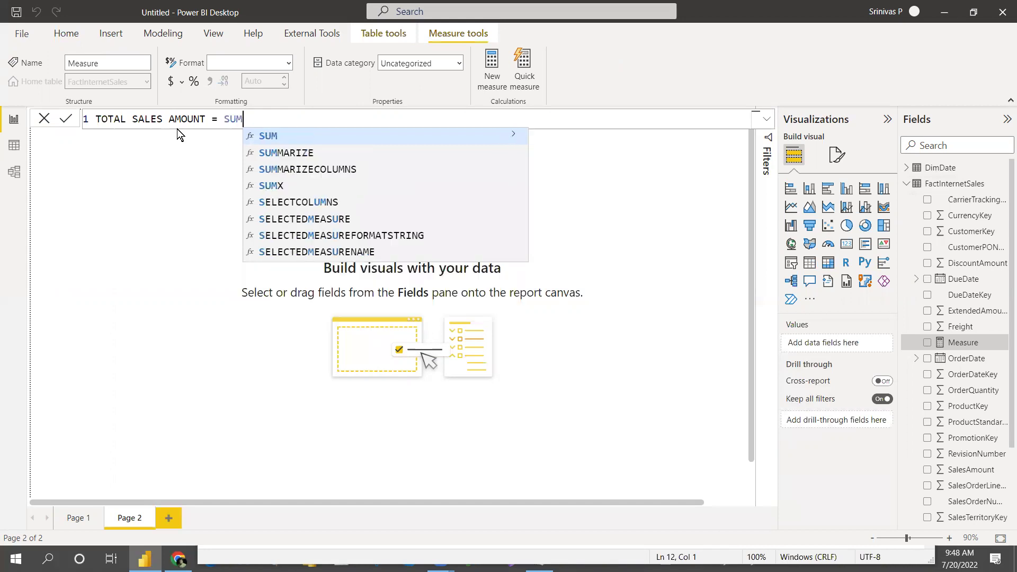
type("(SALES")
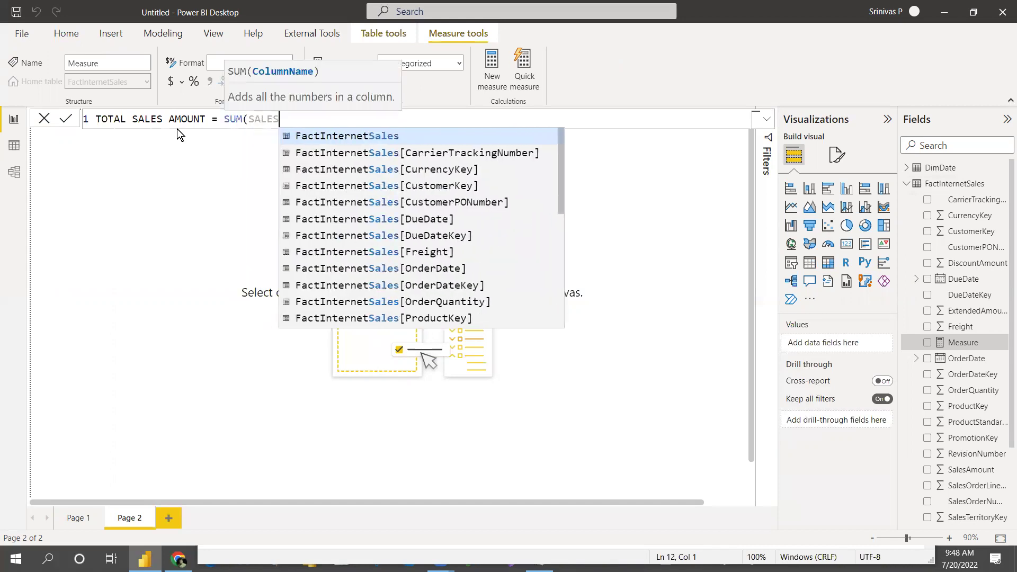
type("A")
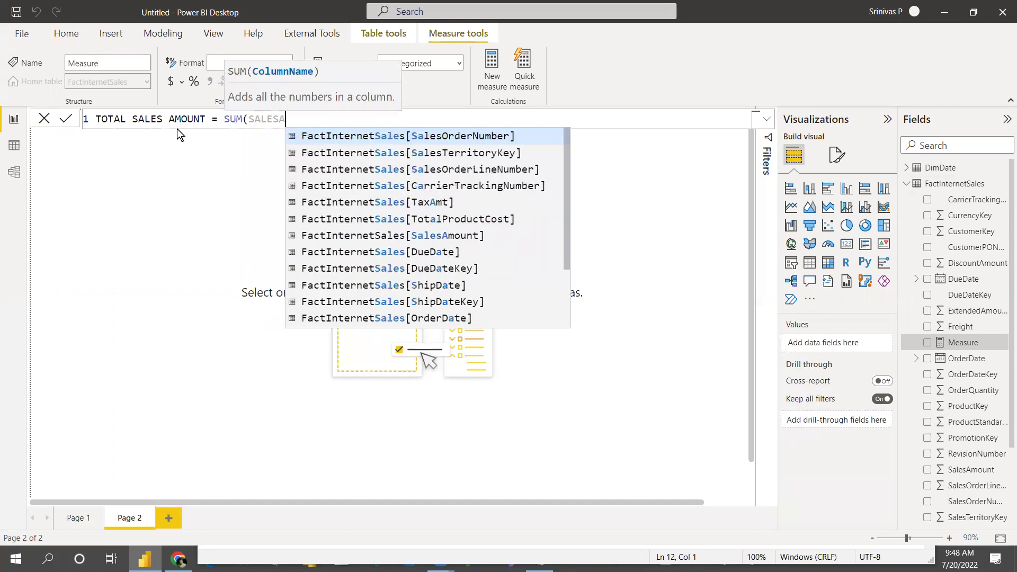
left_click(460, 236)
type(")")
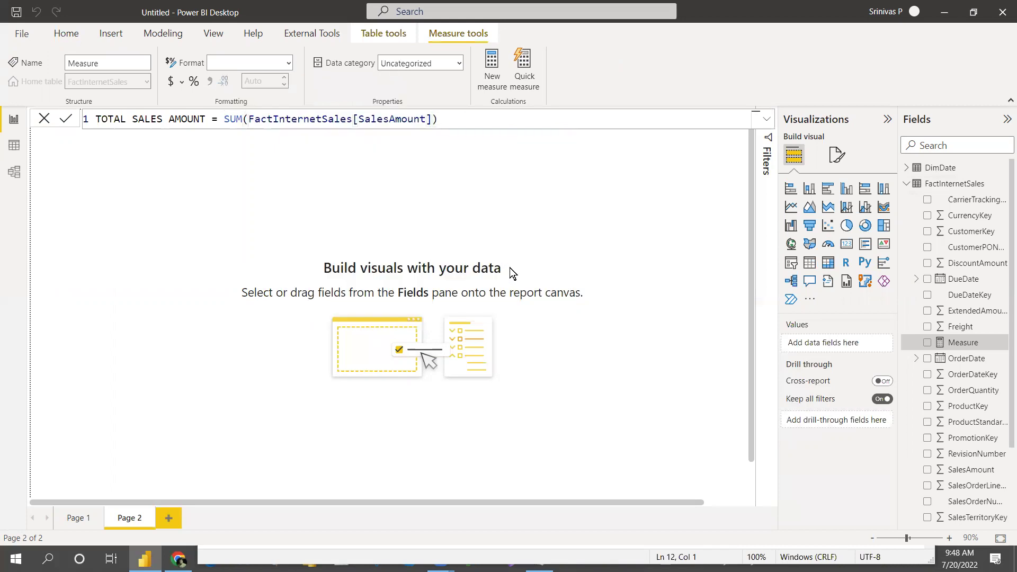
key("Return")
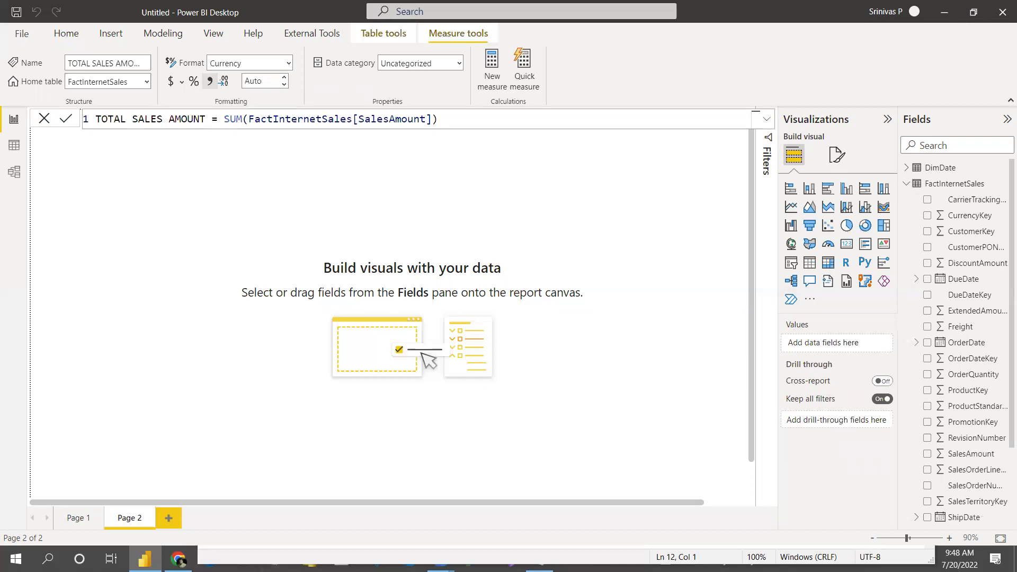
Switch to the Notepad notes, examine the definitions for current quarter, previous quarter, variance and % growth, and return to Power BI
key("alt+Tab")
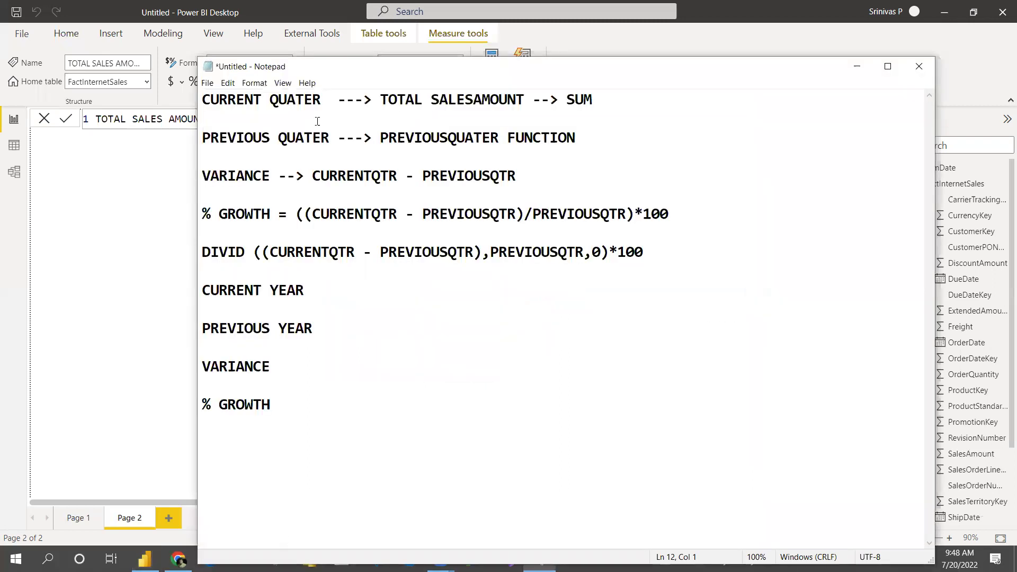
left_click_drag(202, 101, 593, 104)
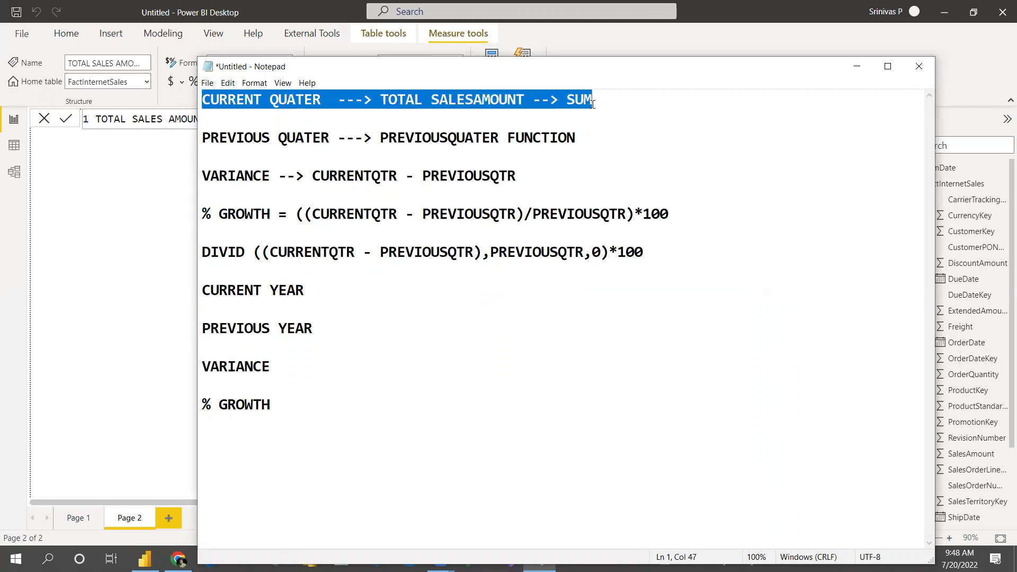
double_click(593, 103)
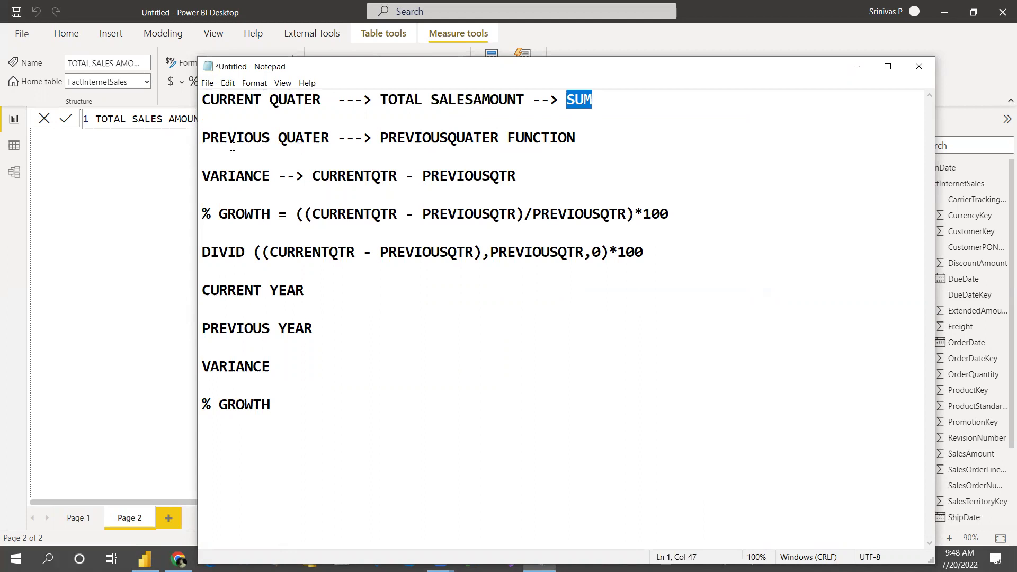
left_click_drag(211, 137, 499, 136)
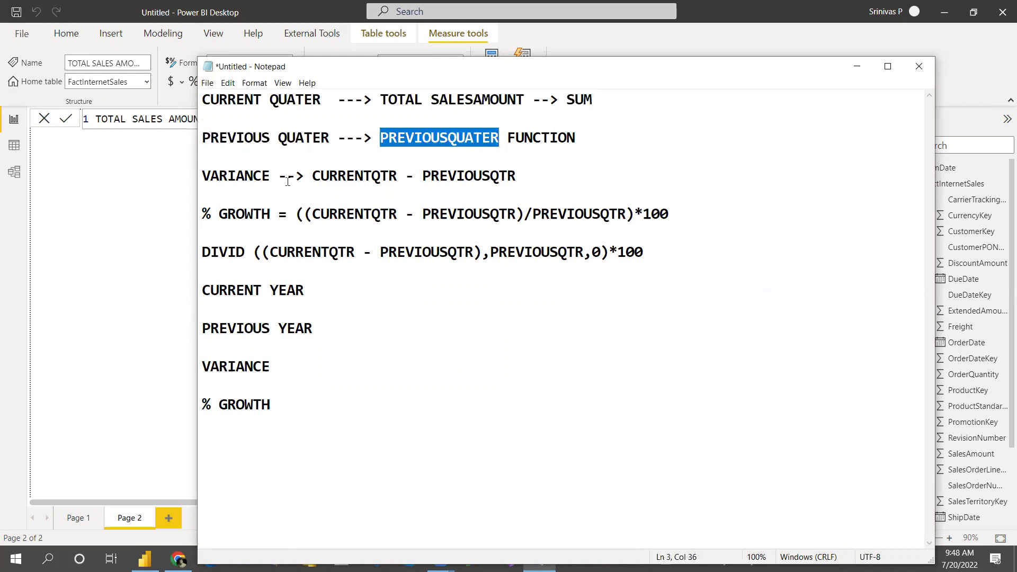
left_click_drag(211, 176, 525, 174)
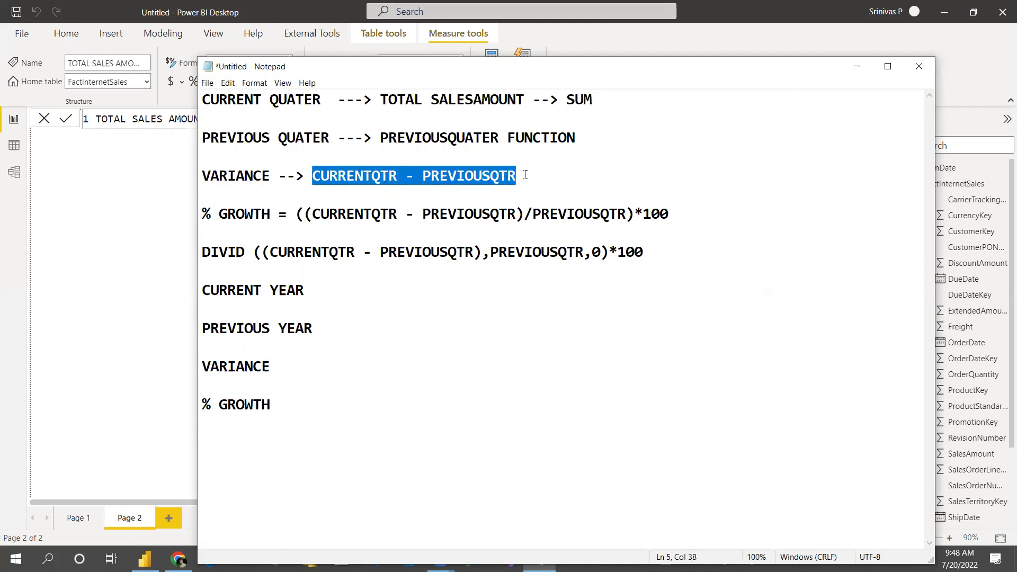
left_click_drag(203, 214, 431, 213)
left_click_drag(499, 211, 677, 213)
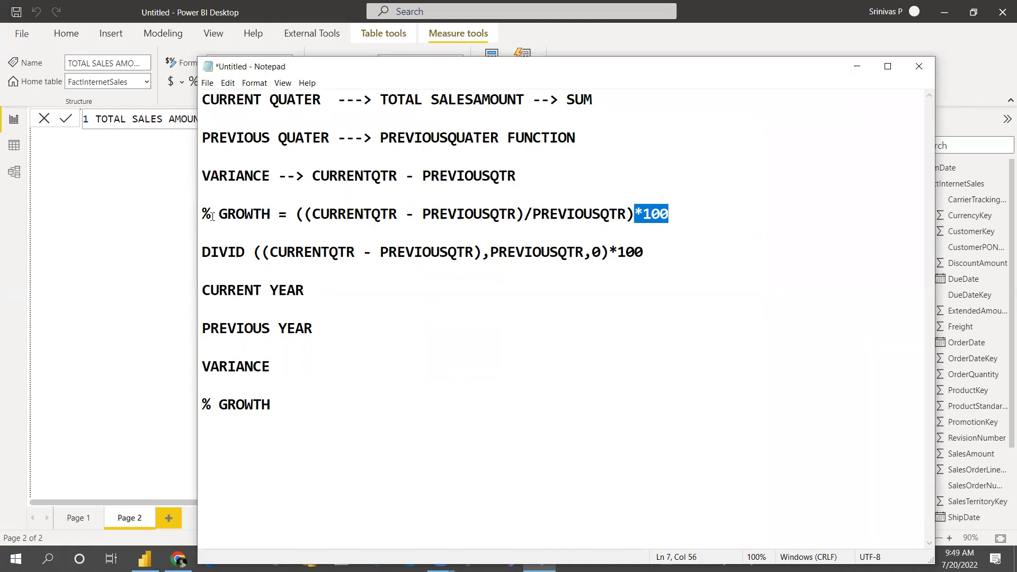
left_click_drag(203, 214, 301, 222)
key("alt+Tab")
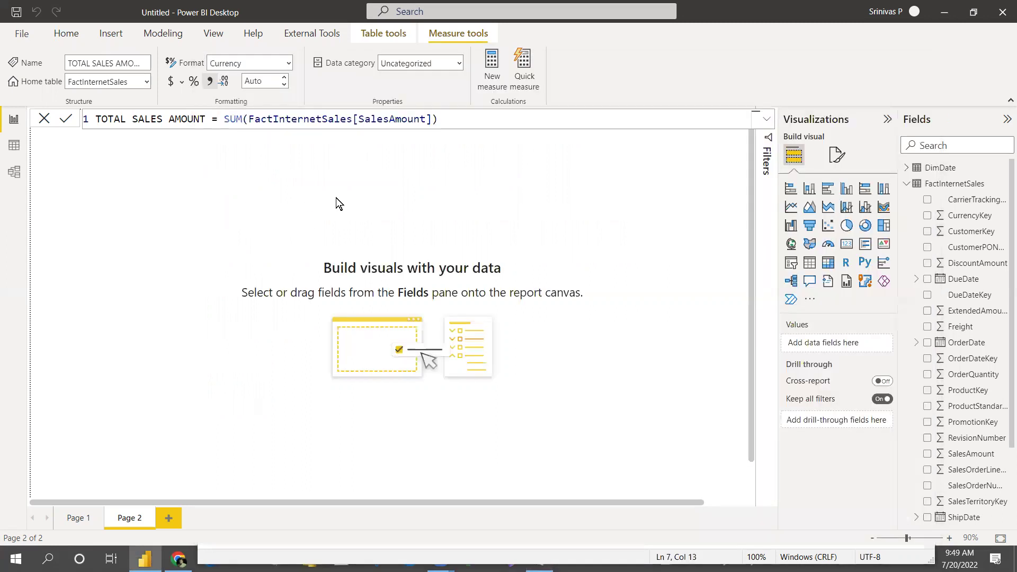
Start a new measure named PQ with CALCULATE and [TOTAL SALES AMOUNT] as its expression, without the table prefix
left_click(491, 76)
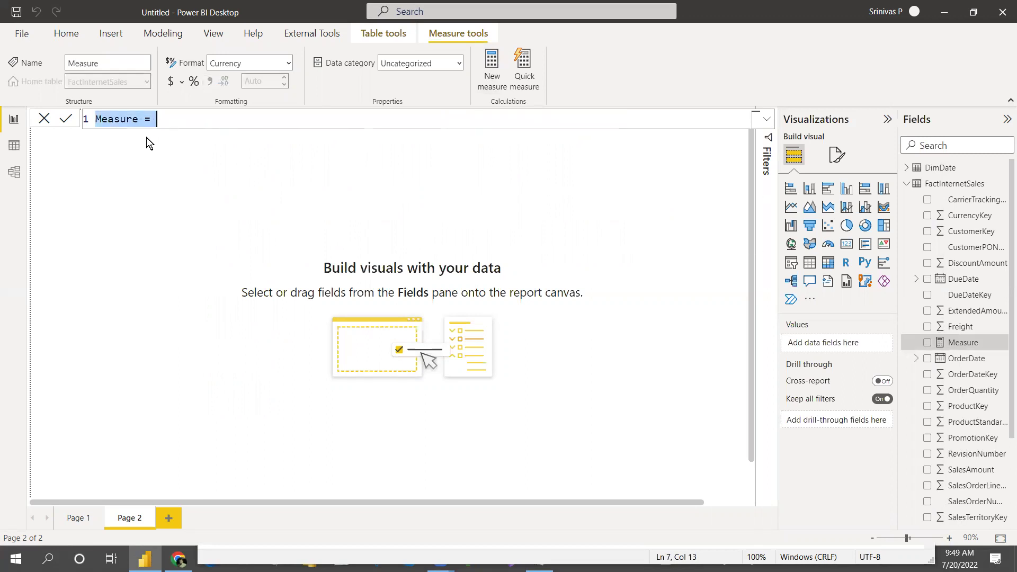
type("Pro")
key("BackSpace")
key("BackSpace")
type("Q")
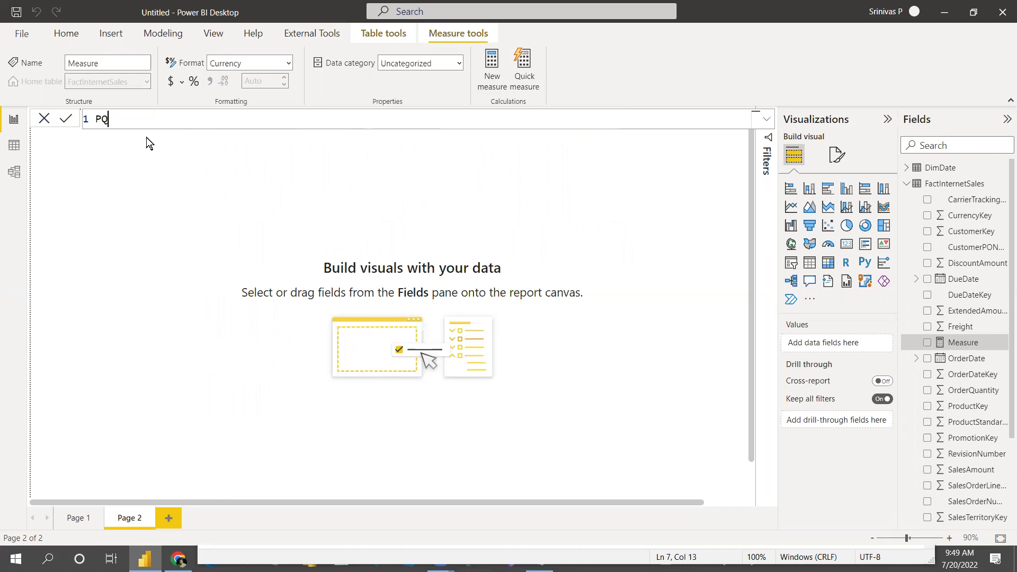
type(" = CALCULATE(")
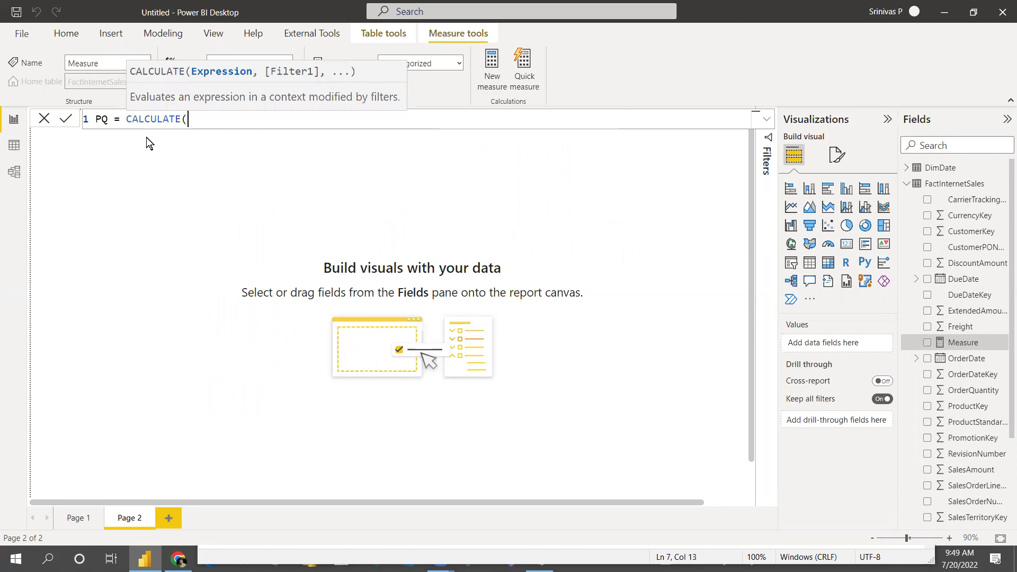
type("TOTAL")
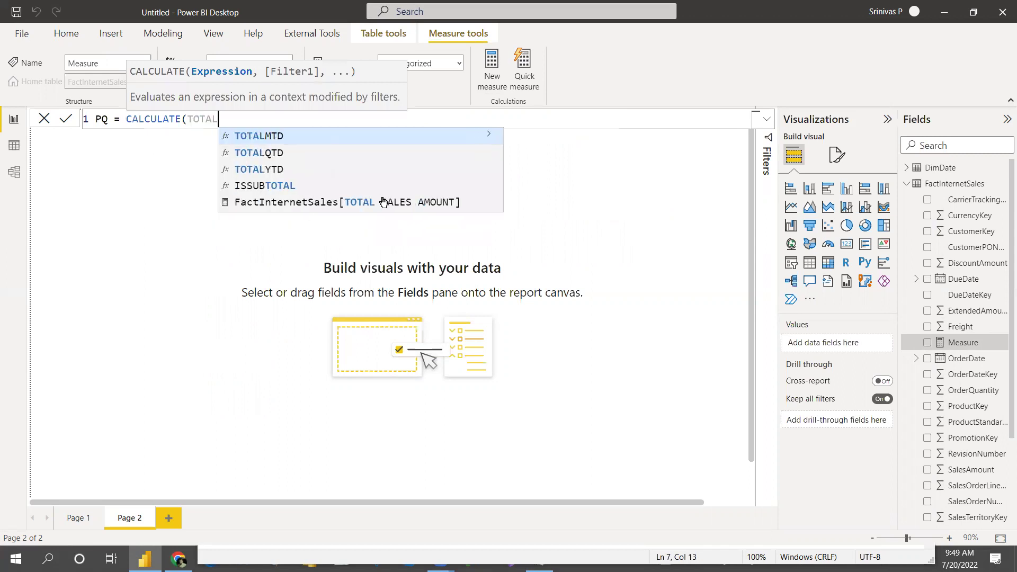
left_click(380, 203)
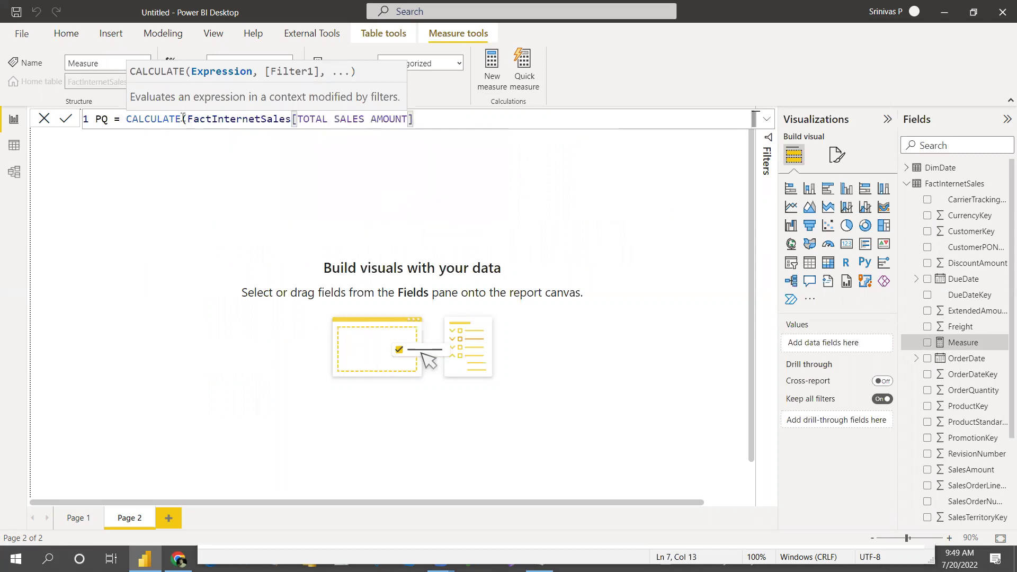
left_click_drag(188, 120, 292, 121)
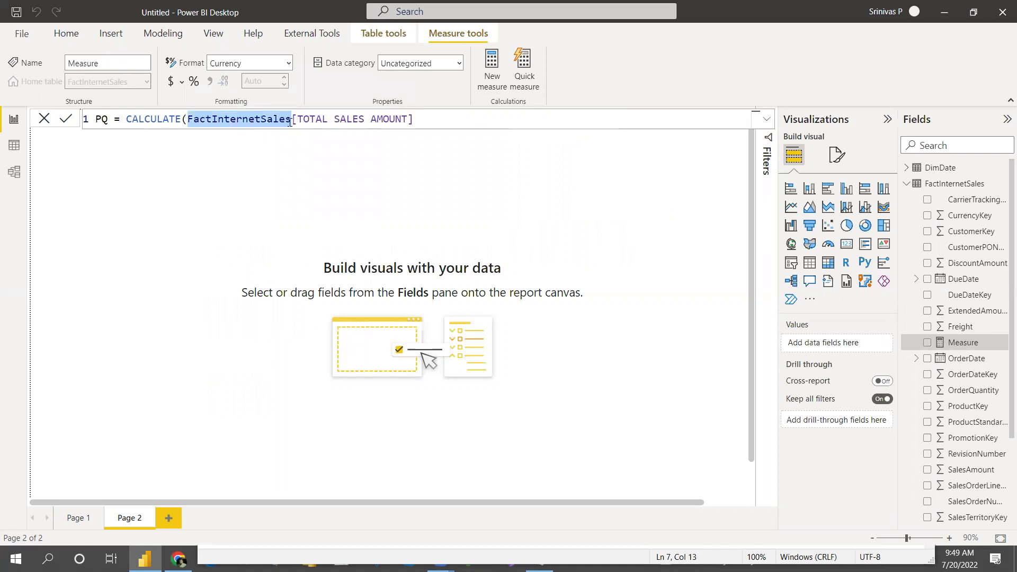
key("BackSpace")
left_click(327, 116)
type(",")
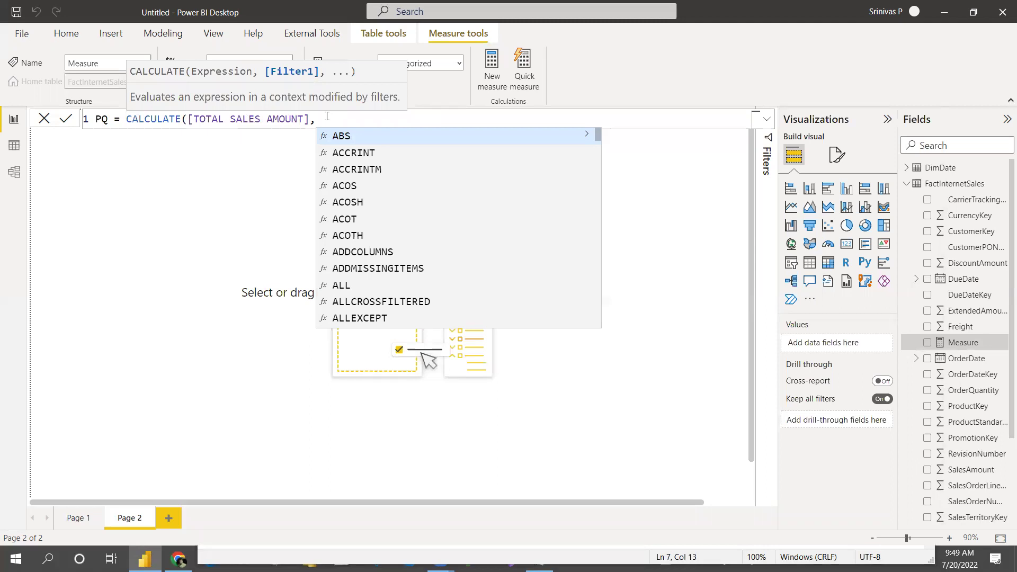
Add PREVIOUSQUARTER(DimDate[FullDateAlternateKey].[Date]) as the CALCULATE filter in the PQ measure and close both brackets
type("PREVI")
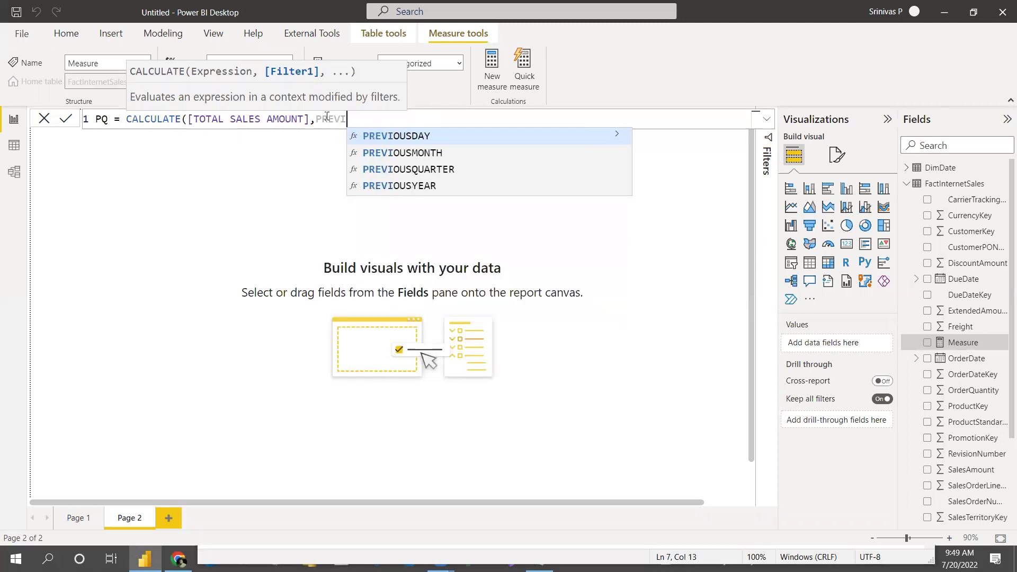
left_click(403, 170)
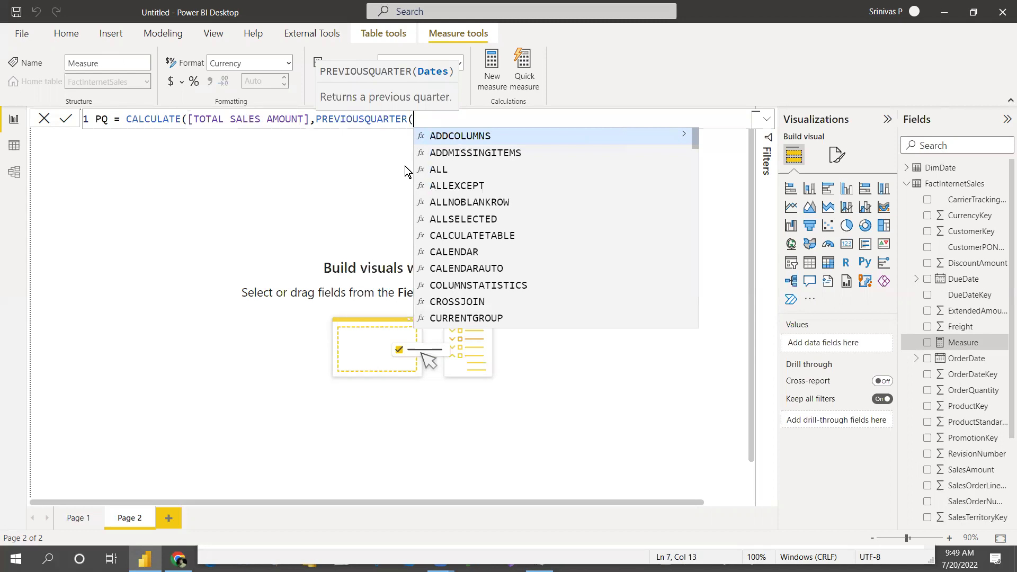
type("Fu")
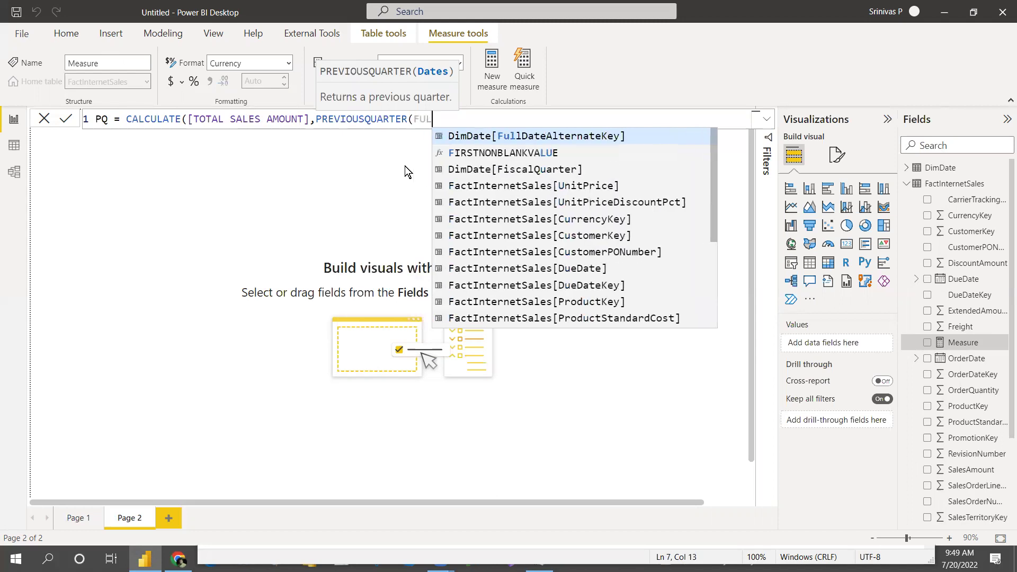
key("Tab")
key("Tab")
type(")")
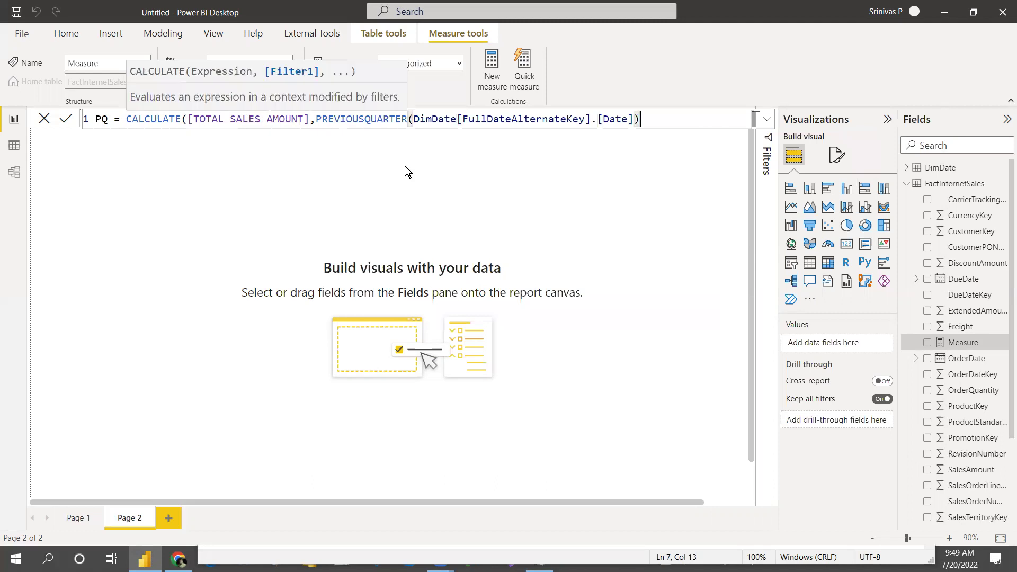
type(")")
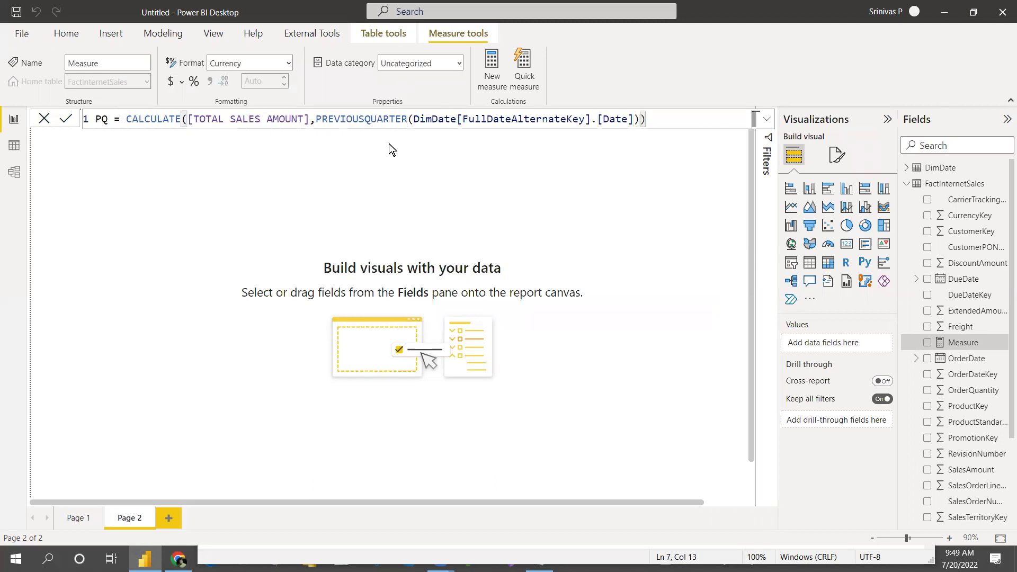
Break the PQ formula before the comma, indent the PREVIOUSQUARTER line beneath the expression, and commit the measure
left_click(310, 119)
key("shift+Return")
key("Tab")
key("Tab")
key("Tab")
key("Tab")
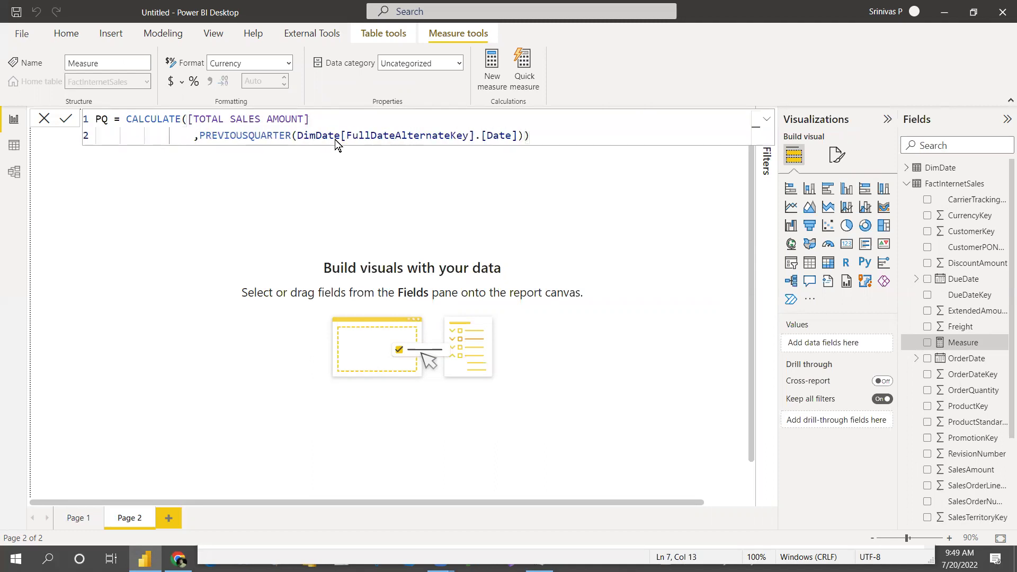
key("Return")
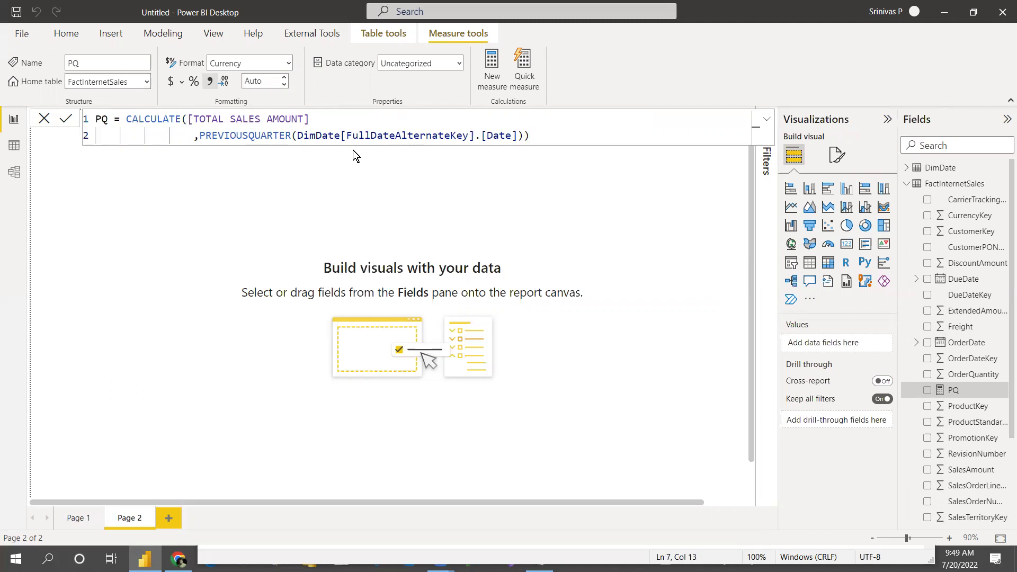
Find FullDateAlternateKey in DimDate and add its date hierarchy to Page 2 as a new table visual
left_click(940, 145)
type("FULL")
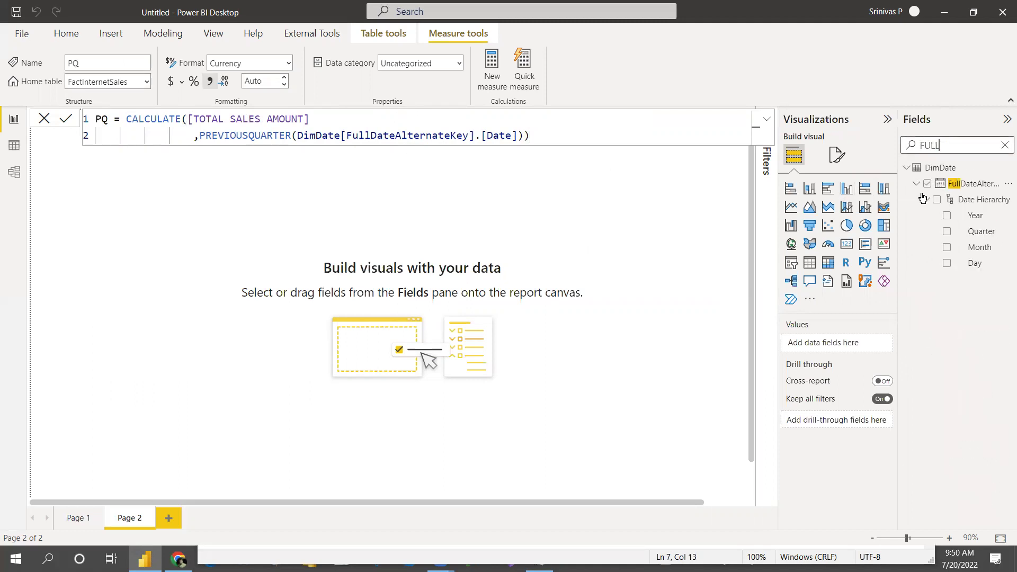
left_click(926, 183)
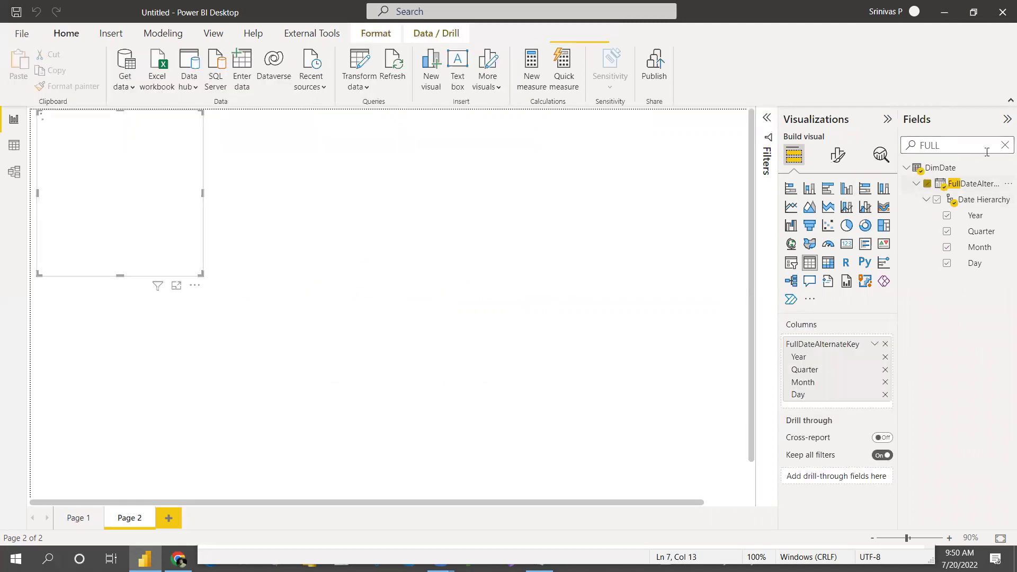
Add the TOTAL SALES AMOUNT and PQ measures from FactInternetSales to the date table
left_click(1004, 146)
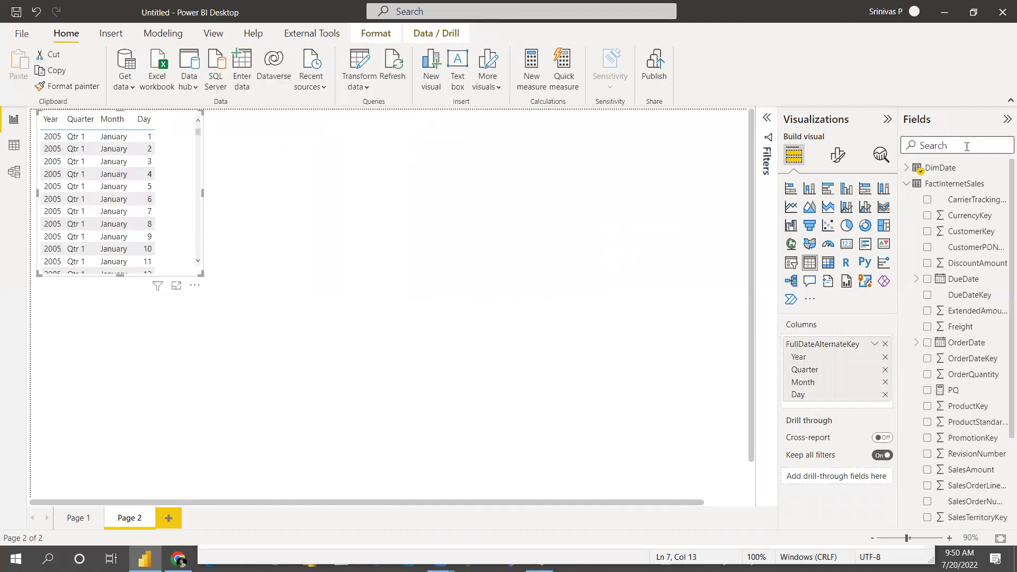
type("TOTLA")
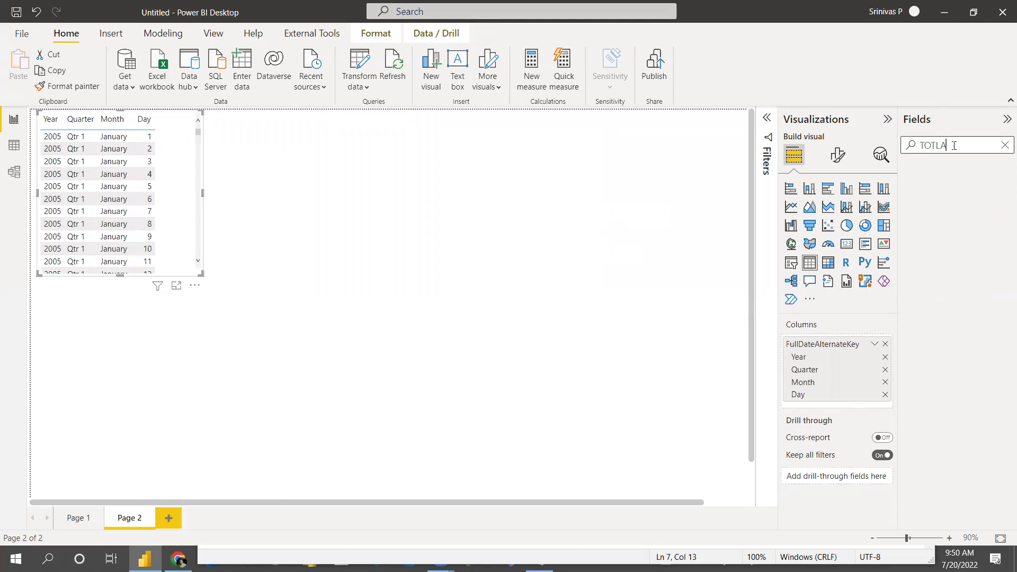
key("BackSpace")
key("BackSpace")
type("A")
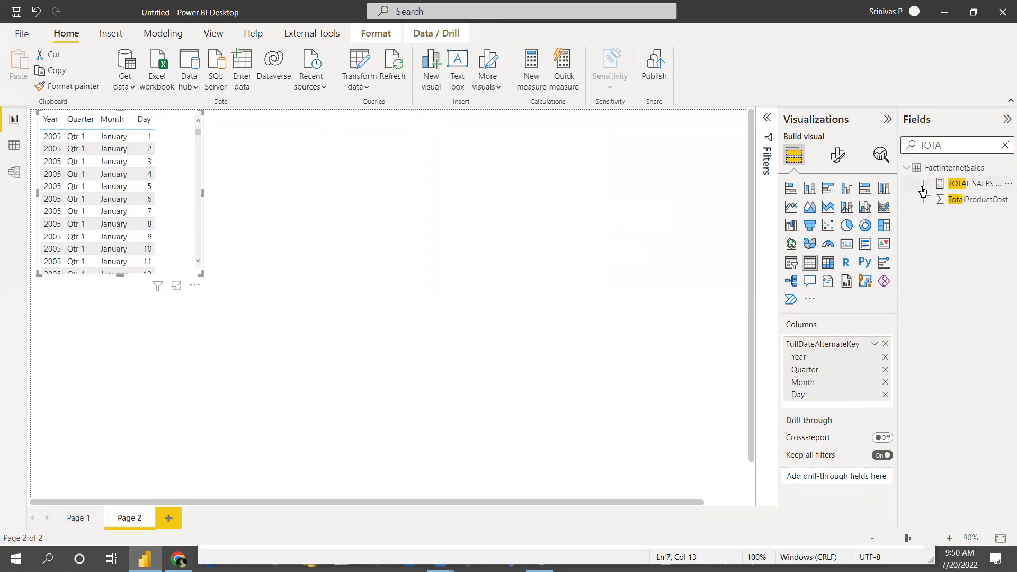
left_click(927, 184)
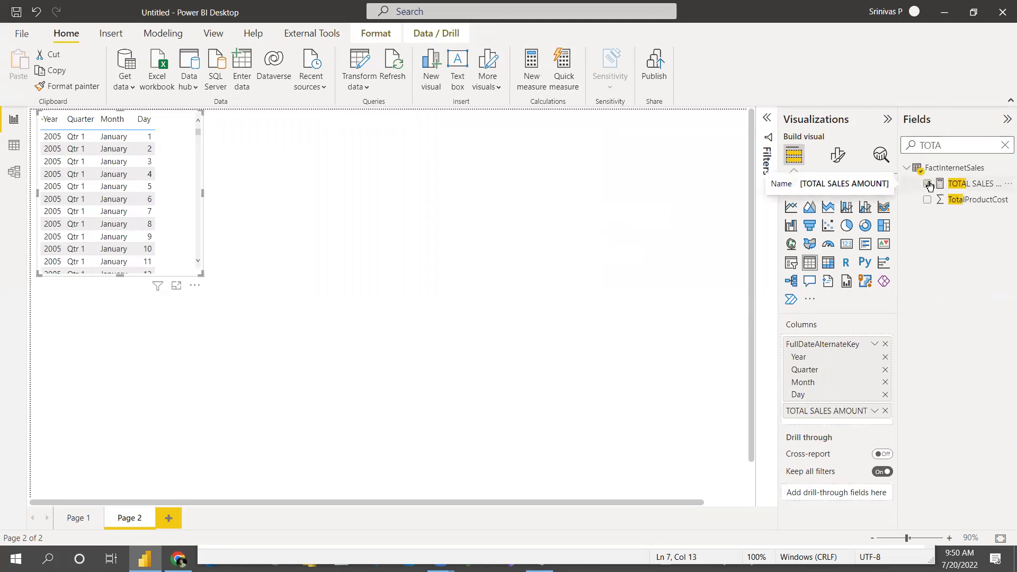
left_click(1005, 145)
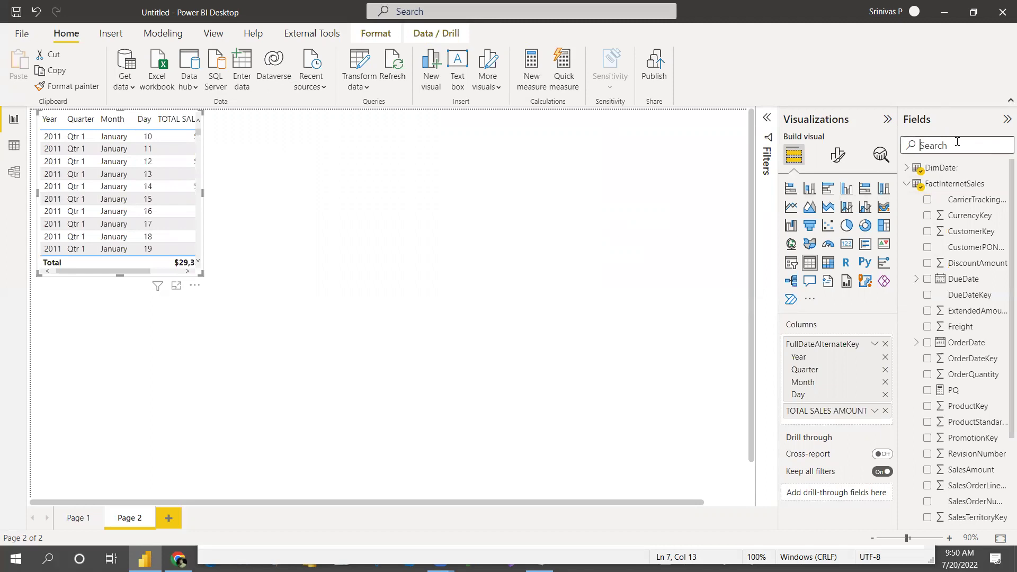
type("PQ")
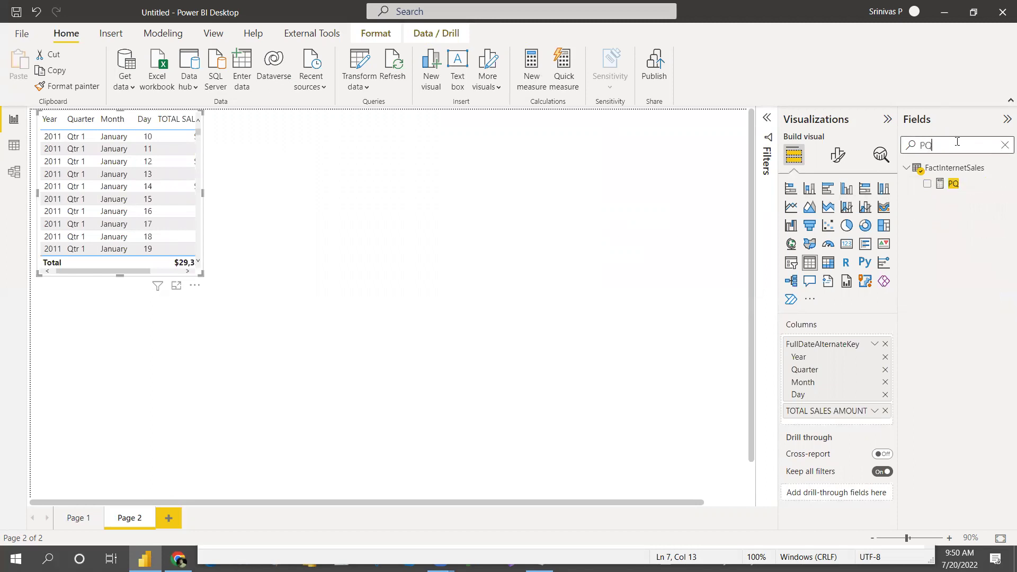
left_click(927, 184)
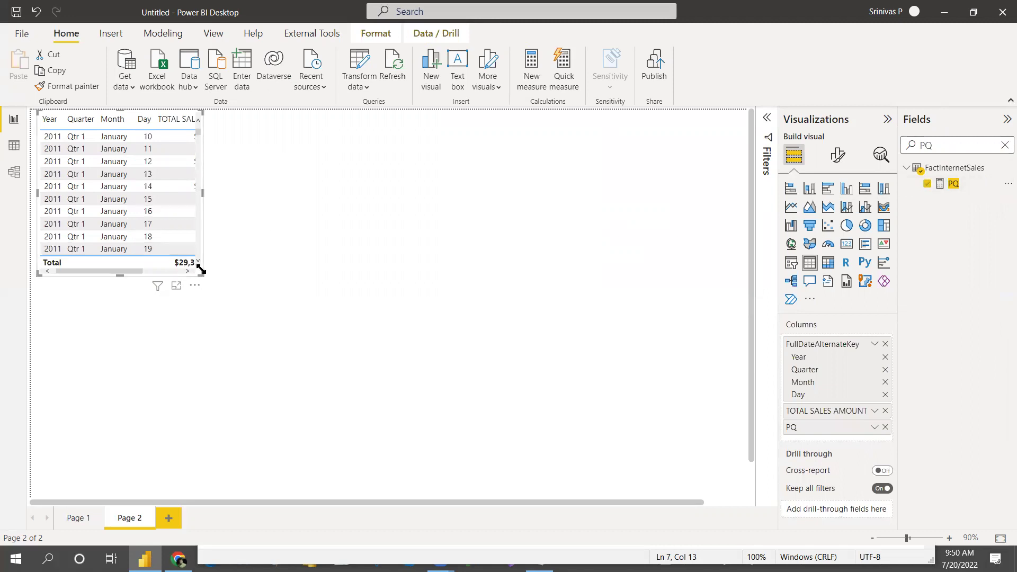
Enlarge the table visual so all its columns fit and move it towards the middle of the page
left_click_drag(200, 270, 463, 319)
left_click_drag(336, 215, 469, 236)
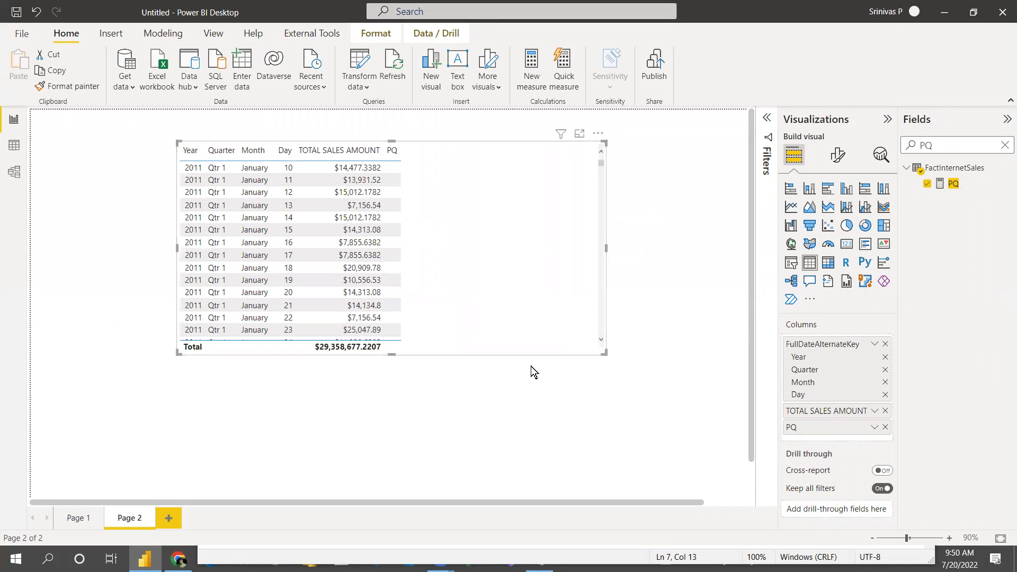
scroll(128, 199, "up", 2)
scroll(129, 198, "up", 2)
Remove the Day and Month levels of FullDateAlternateKey from the table, keeping Year and Quarter
left_click(583, 239)
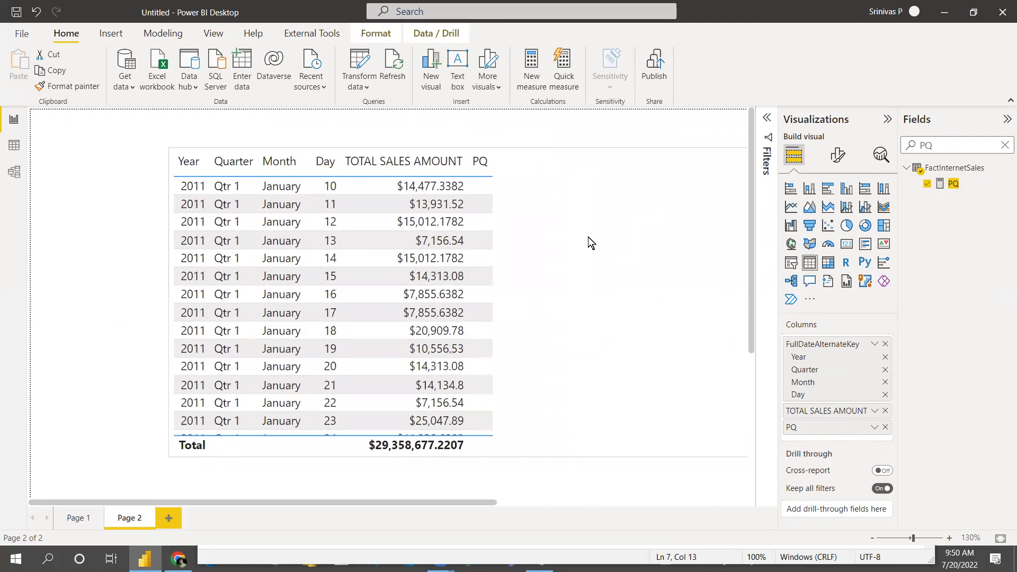
left_click(885, 396)
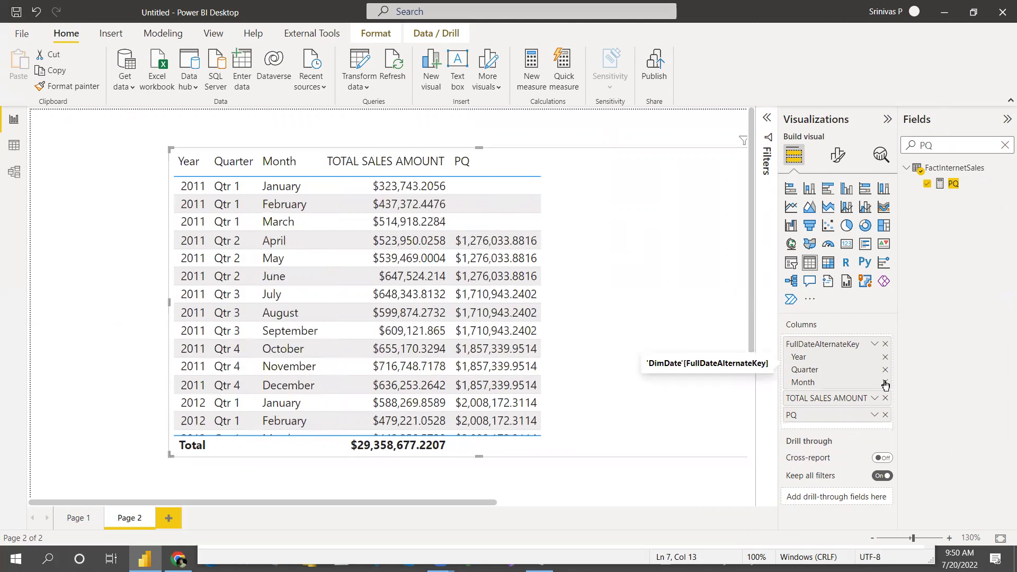
left_click(884, 382)
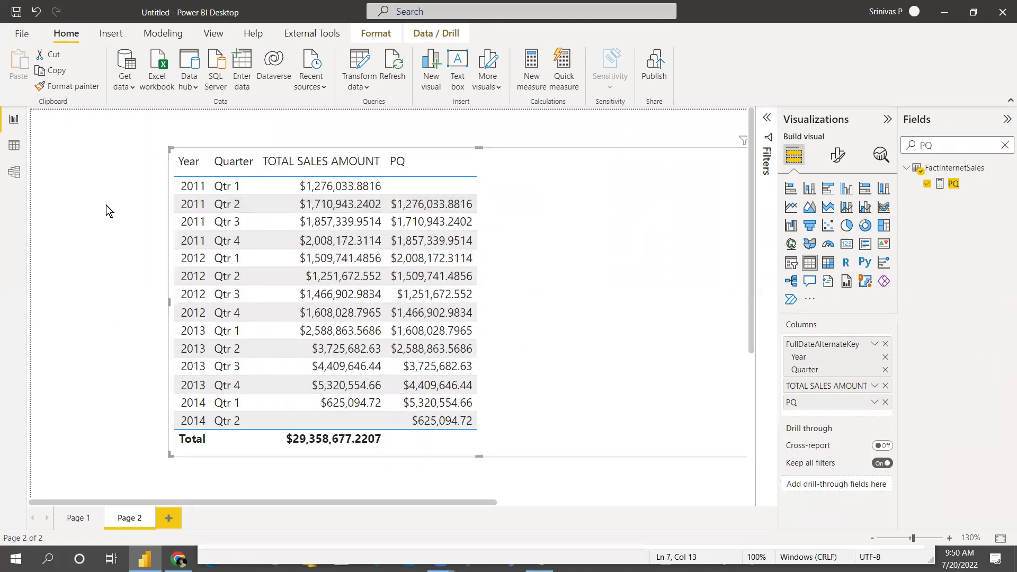
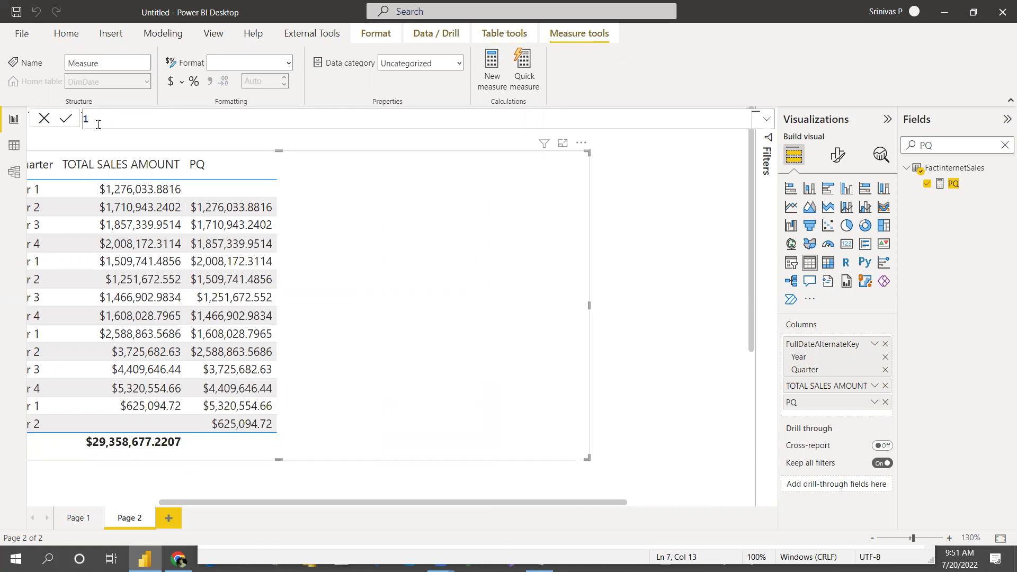
Define the new DimDate measure as QVQ = [TOTAL SALES AMOUNT]-[PQ] and commit it
type("QVQ = TOTAL")
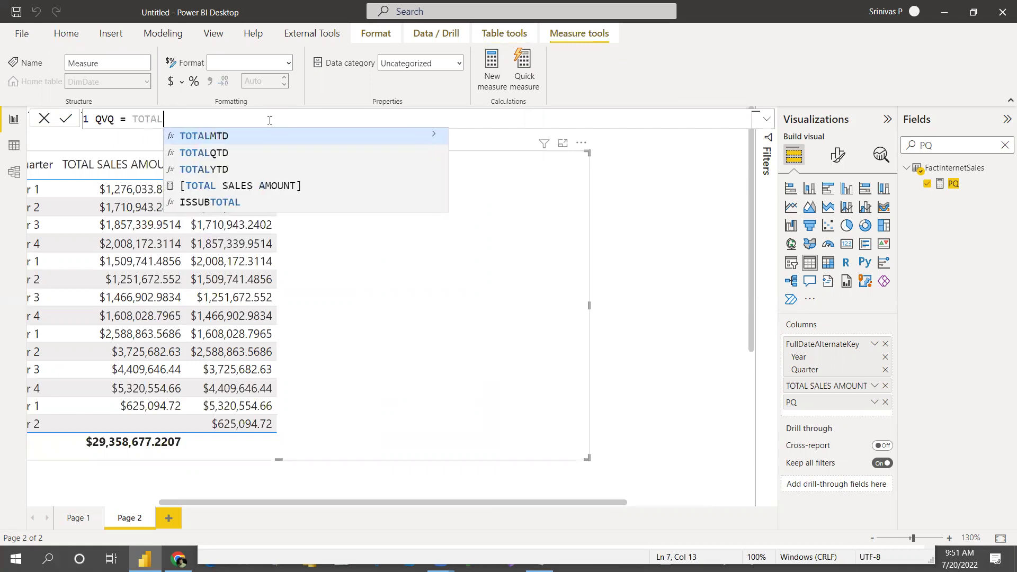
double_click(287, 186)
type("-[P")
type("Q")
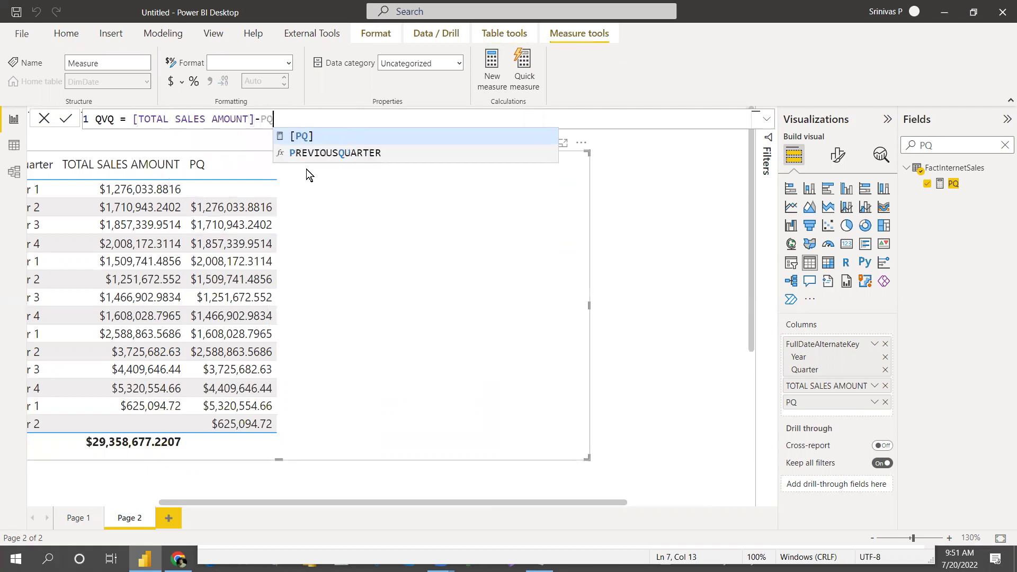
left_click(308, 135)
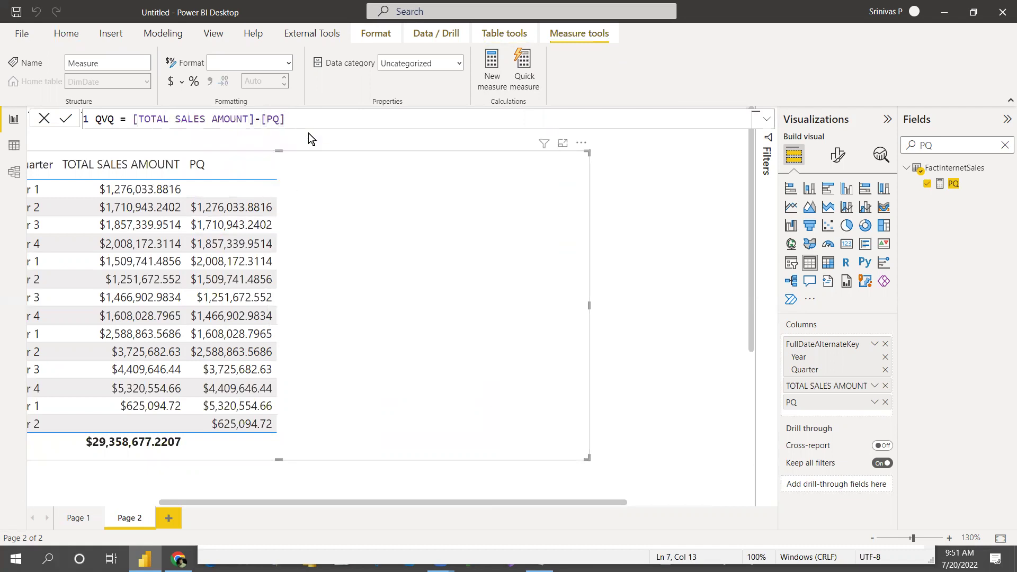
key("Return")
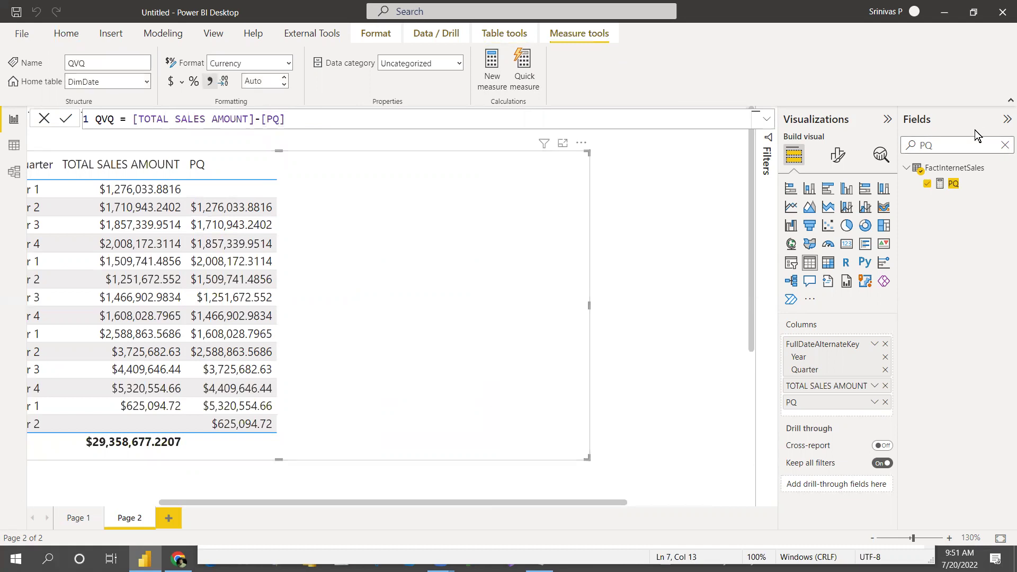
Search the fields for QV and add the QVQ measure to the table
left_click(938, 141)
key("BackSpace")
key("BackSpace")
type("QV")
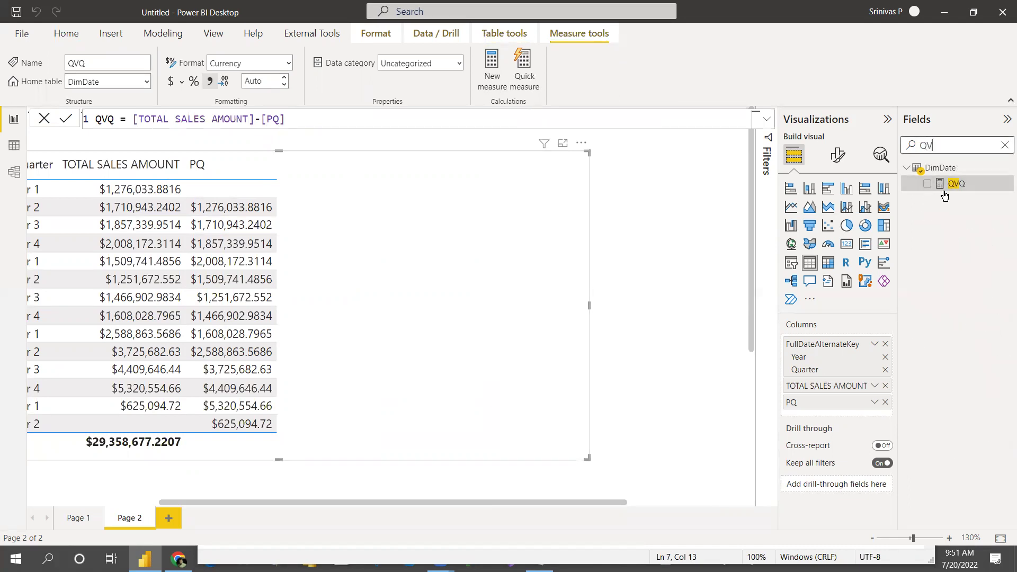
left_click(928, 184)
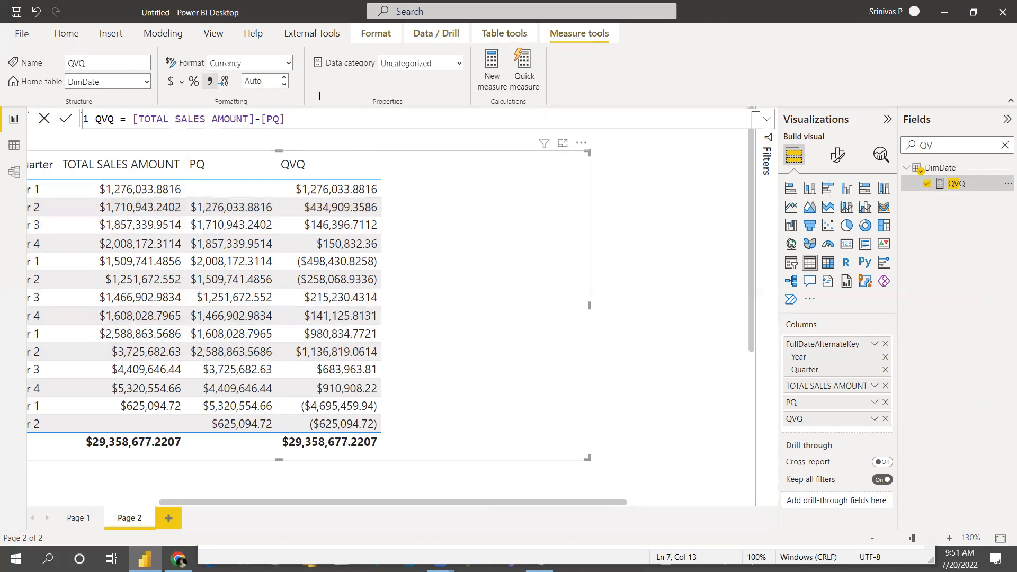
Start a new measure with the formula % GROWTH = [QVQ]/[PQ]
left_click(490, 73)
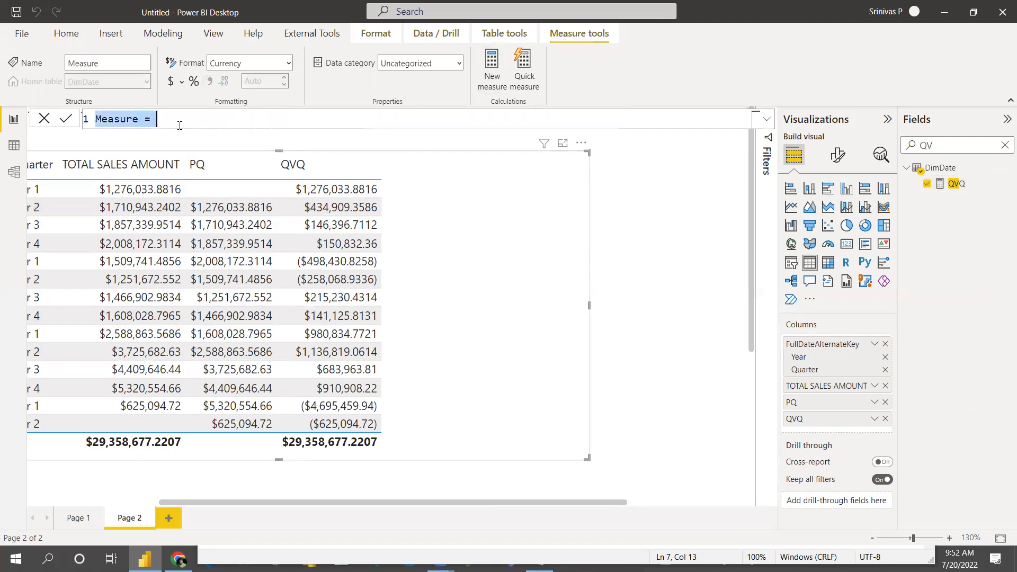
type("% G")
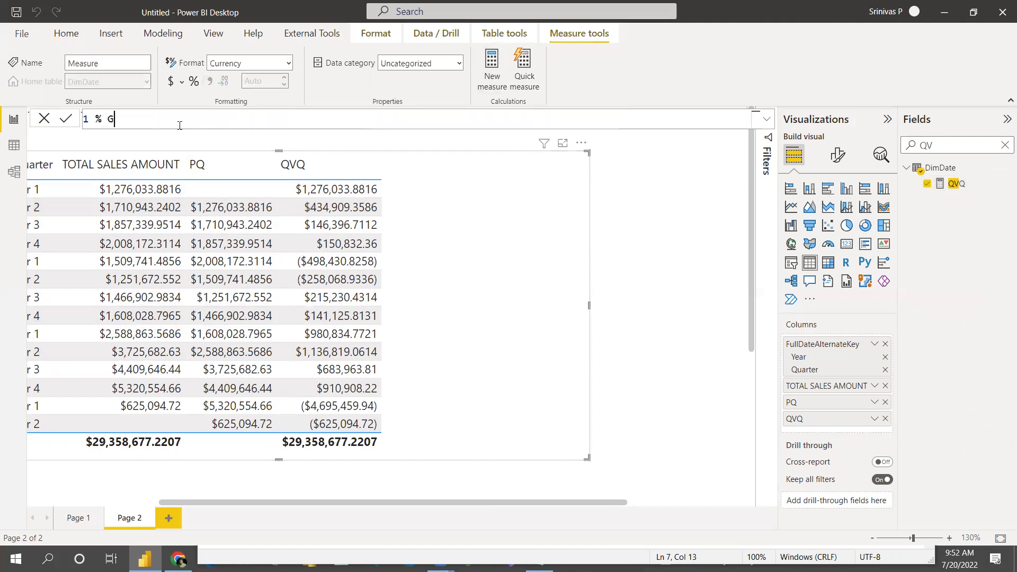
type("ROWTH =")
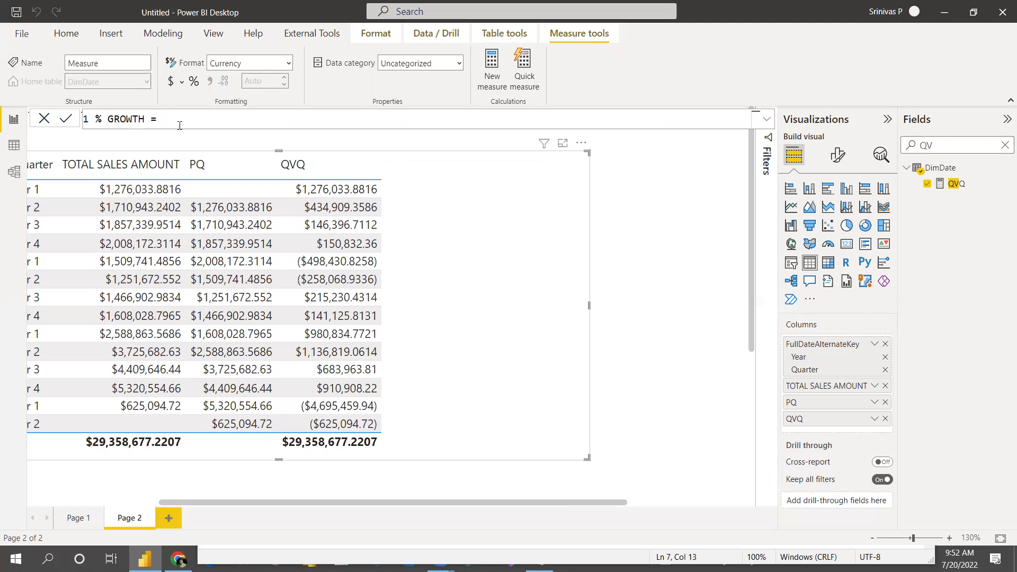
type("QV")
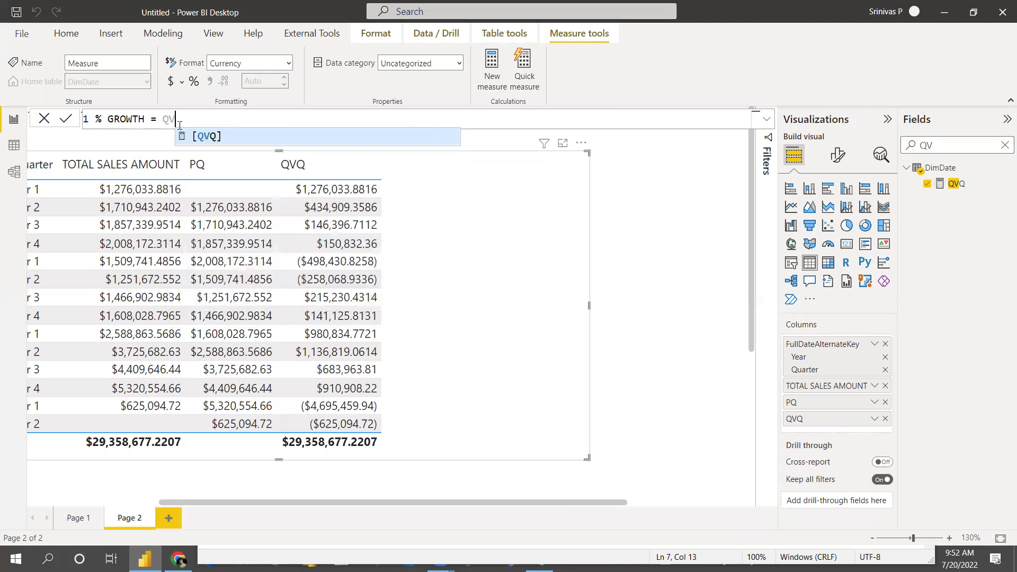
left_click(205, 138)
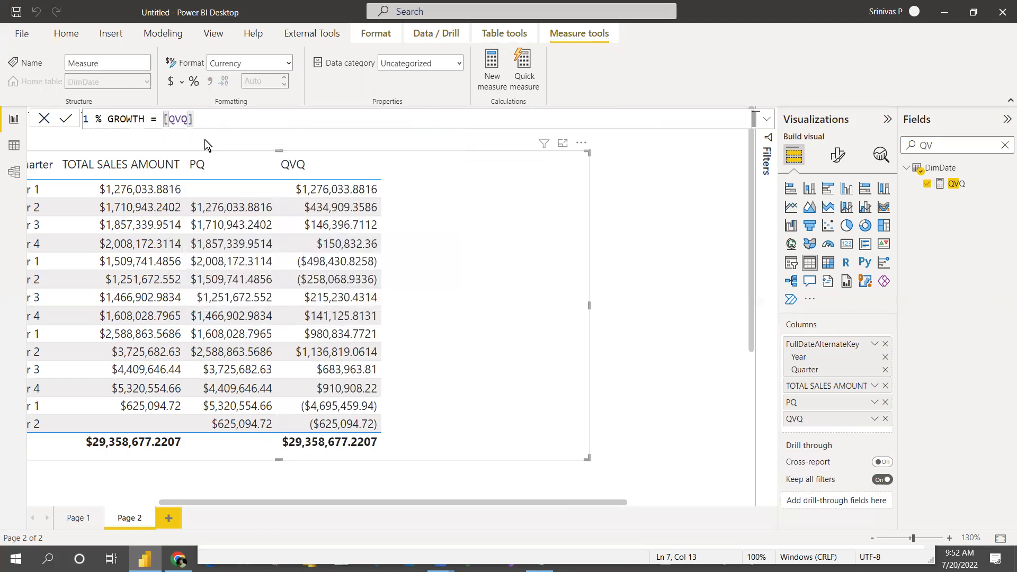
type("/PRE")
key("BackSpace")
key("BackSpace")
type("Q")
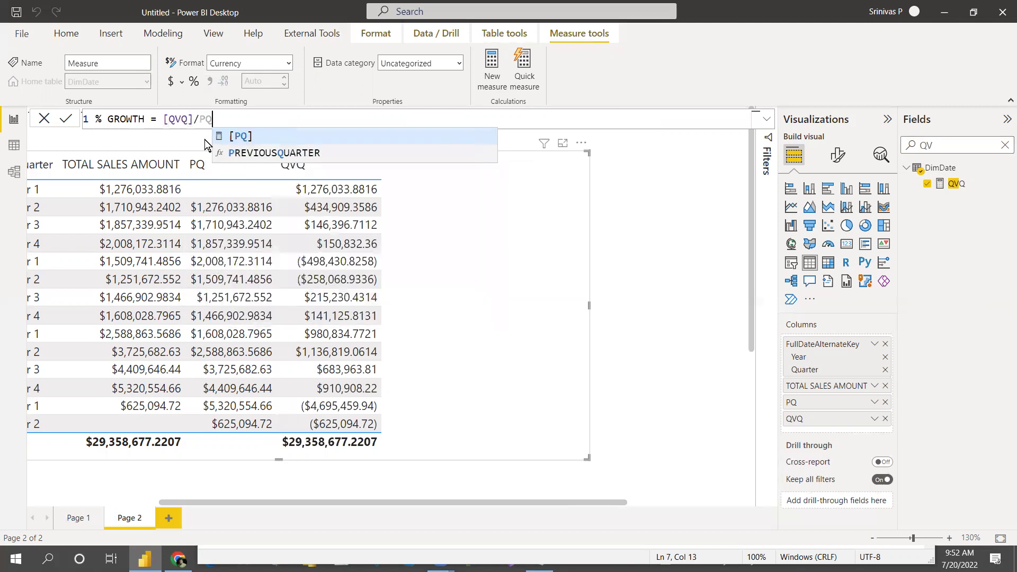
left_click(253, 137)
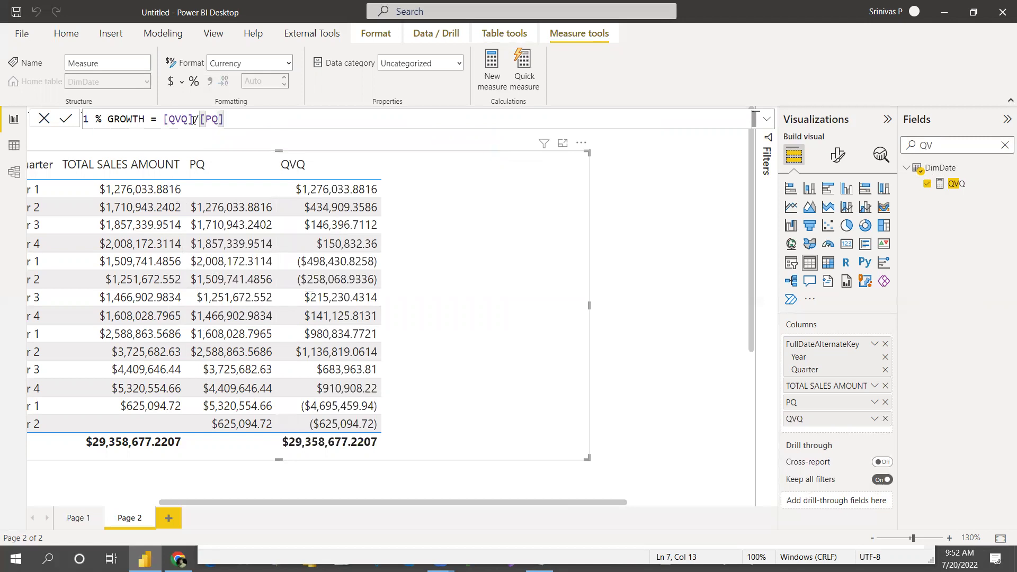
Rewrite the % GROWTH formula to use the DIVIDE function with [QVQ] as numerator and [PQ] as denominator
left_click_drag(192, 119, 199, 118)
key("BackSpace")
type(",")
left_click(163, 119)
type("DI")
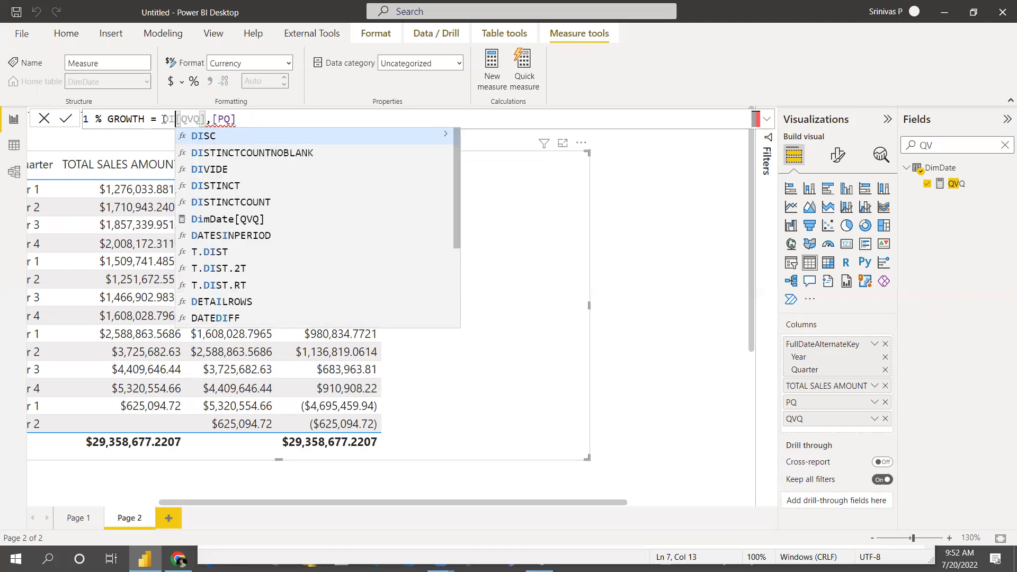
type("V")
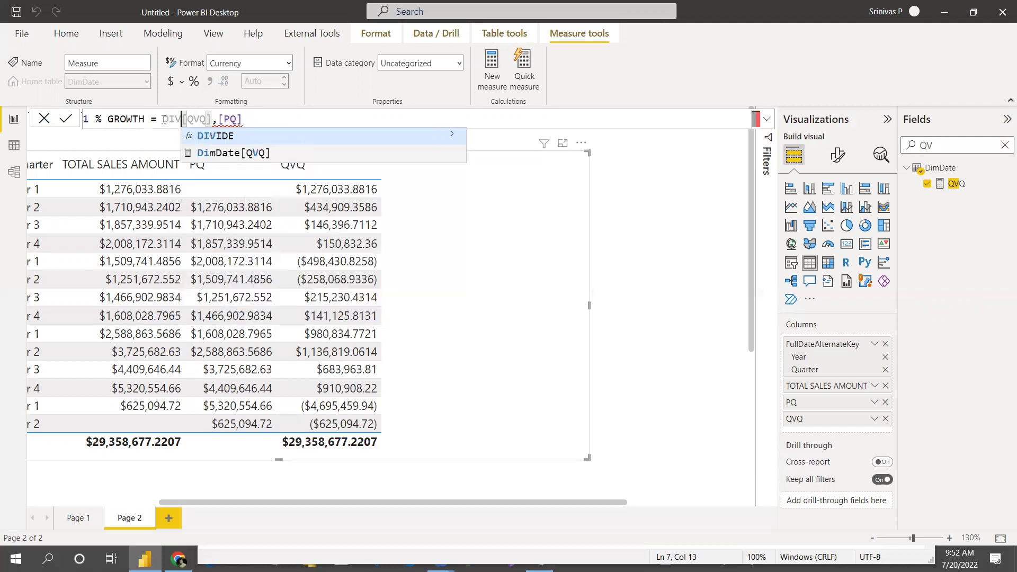
left_click(205, 136)
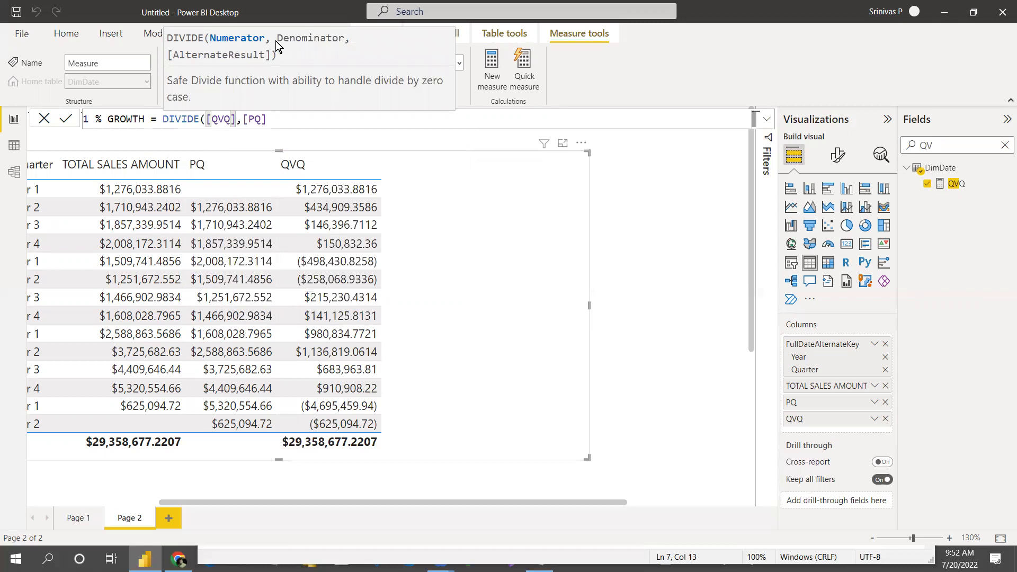
Complete the formula as DIVIDE([QVQ],[PQ],0)*100 and commit the % GROWTH measure
left_click(269, 119)
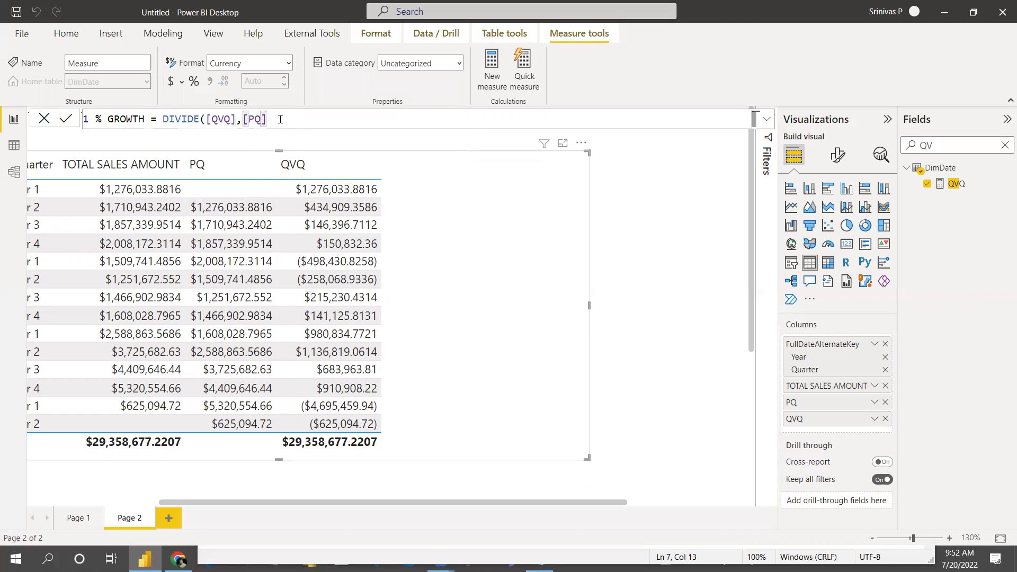
type(",")
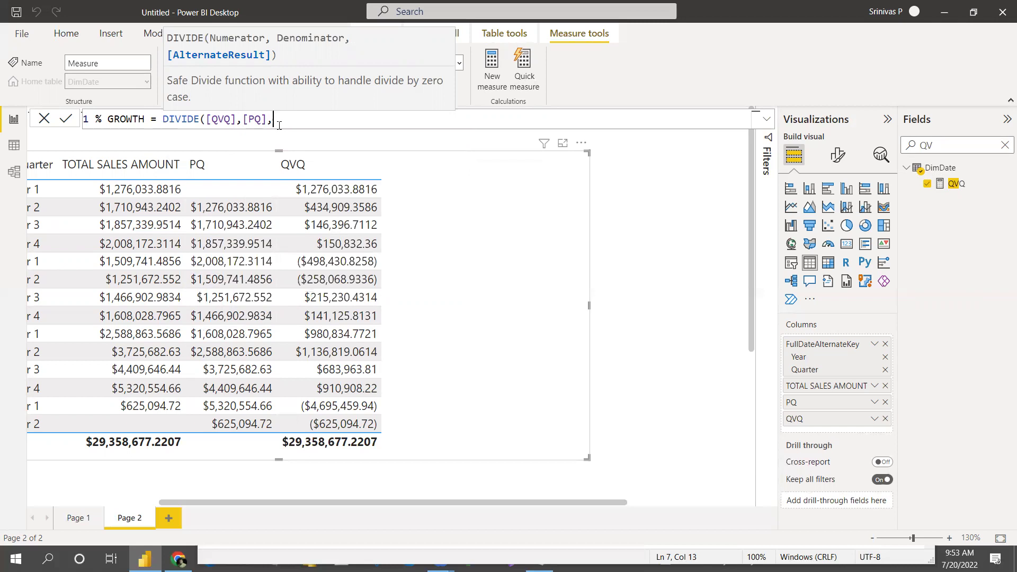
type("0")
type(")")
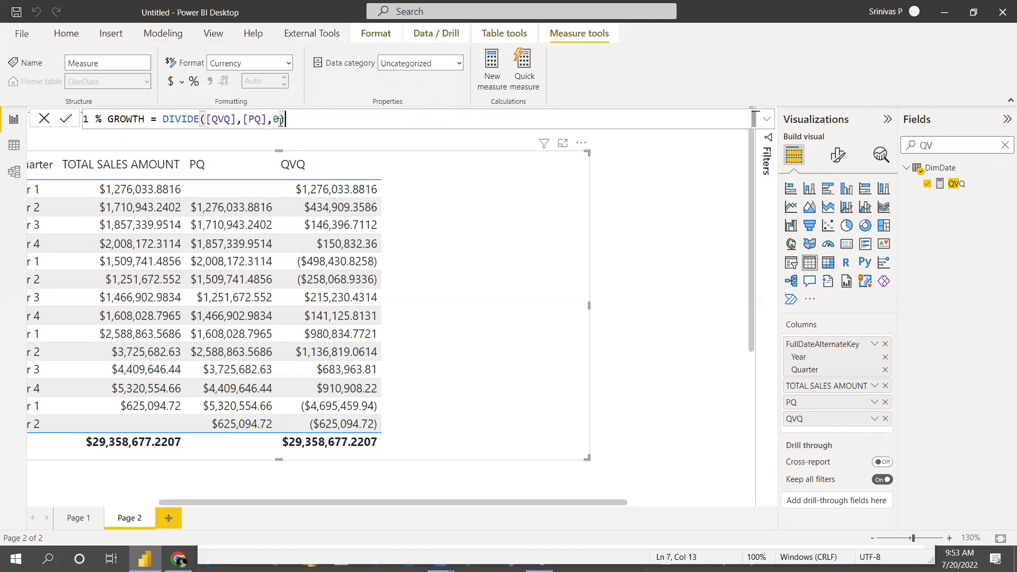
type("*100")
key("Return")
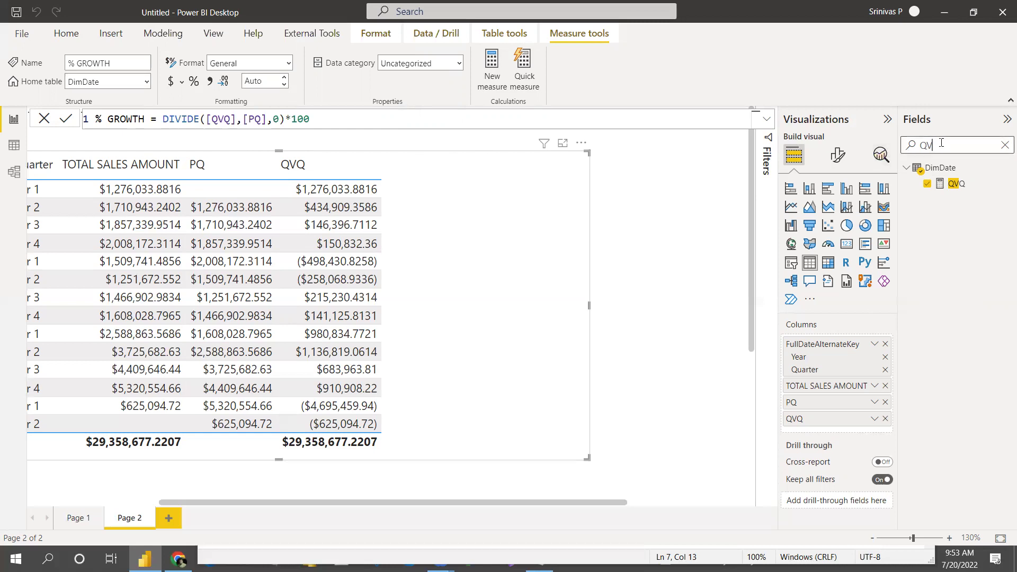
Search the fields for % and add the % GROWTH measure to the table
key("BackSpace")
key("BackSpace")
type("%")
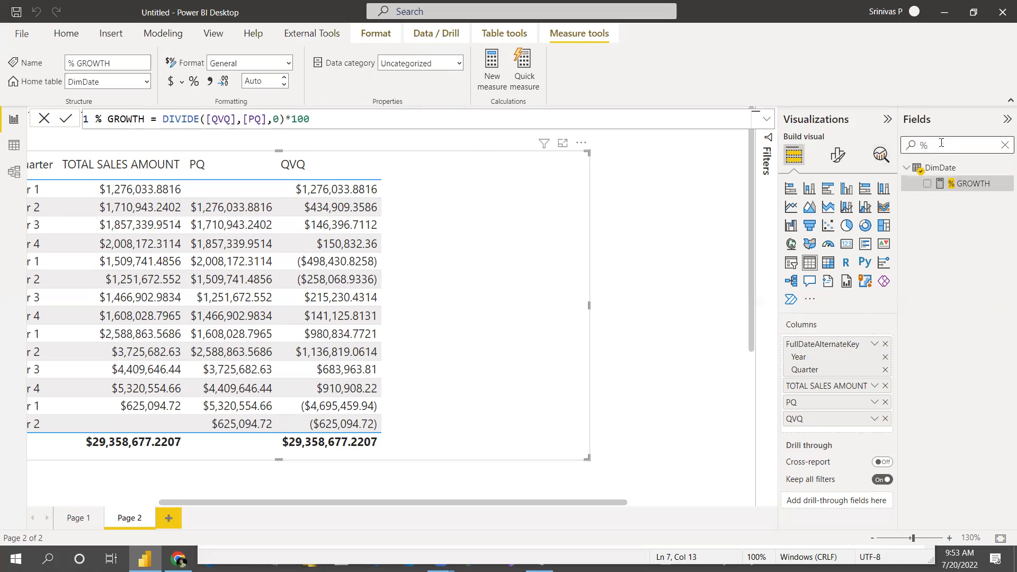
left_click(927, 183)
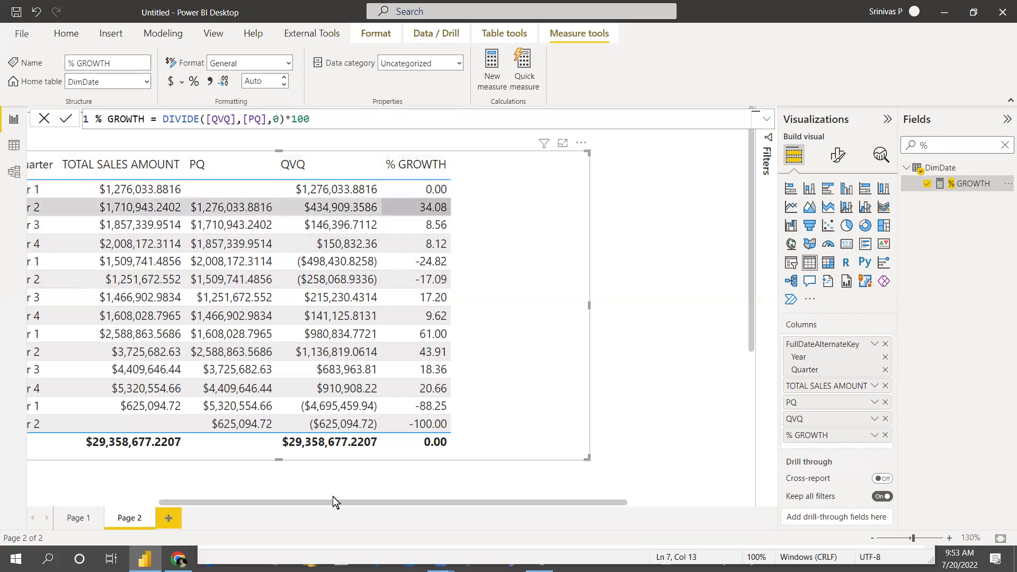
Add a new report page, search the fields for FULL, and place DimDate's FullDateAlternateKey hierarchy on it as a table
left_click(171, 519)
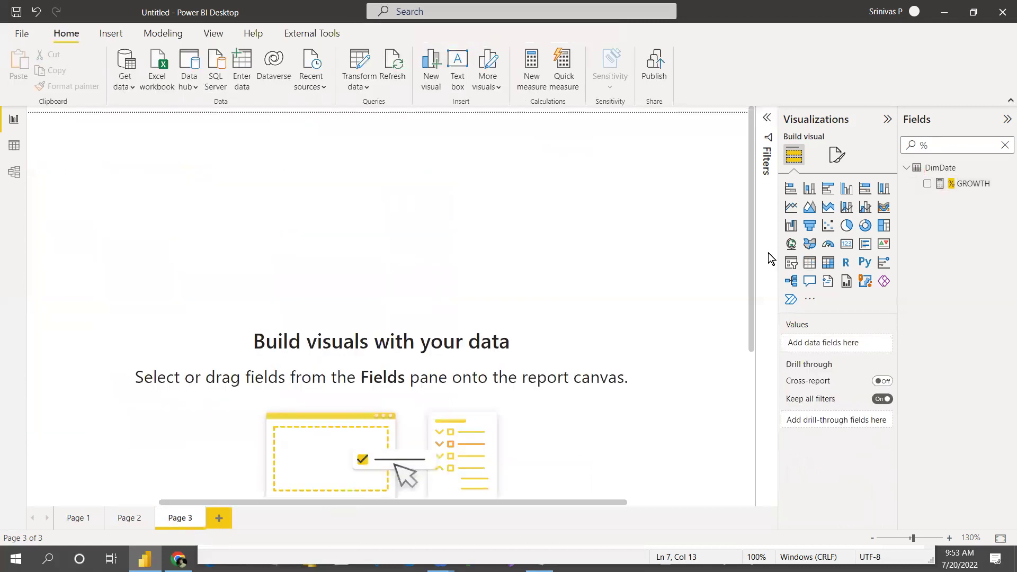
left_click(1006, 145)
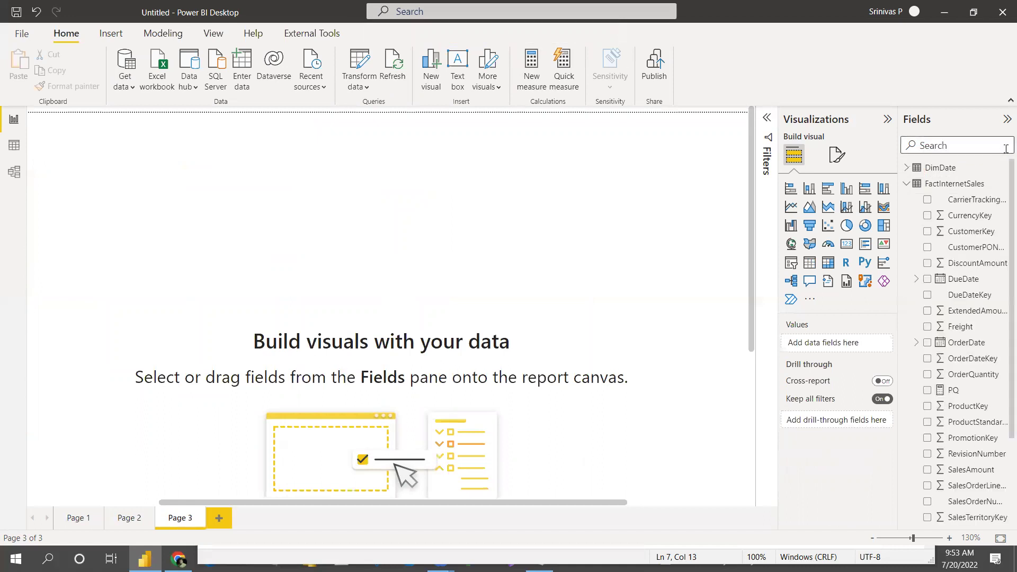
left_click(964, 145)
type("FULL")
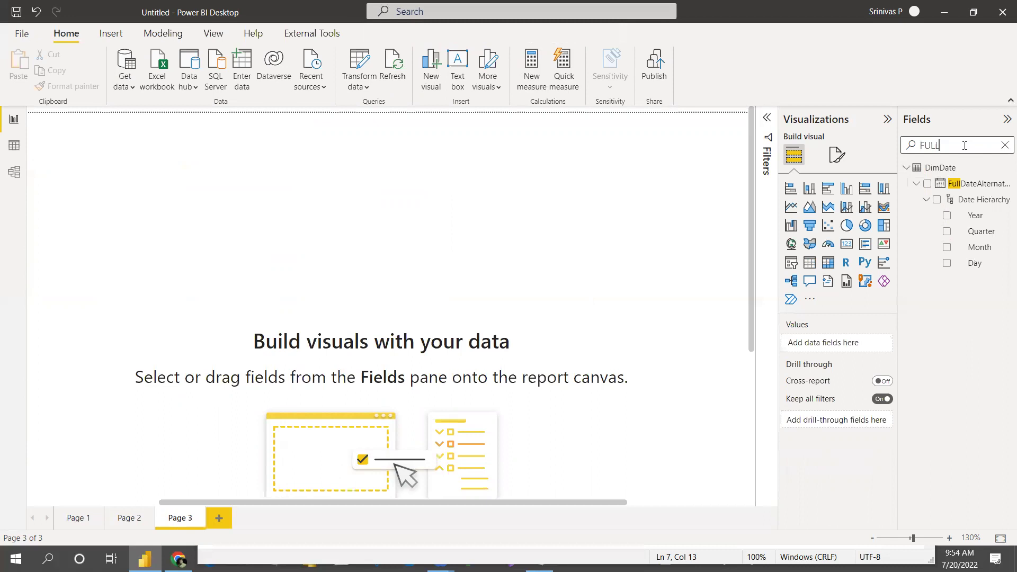
left_click(926, 185)
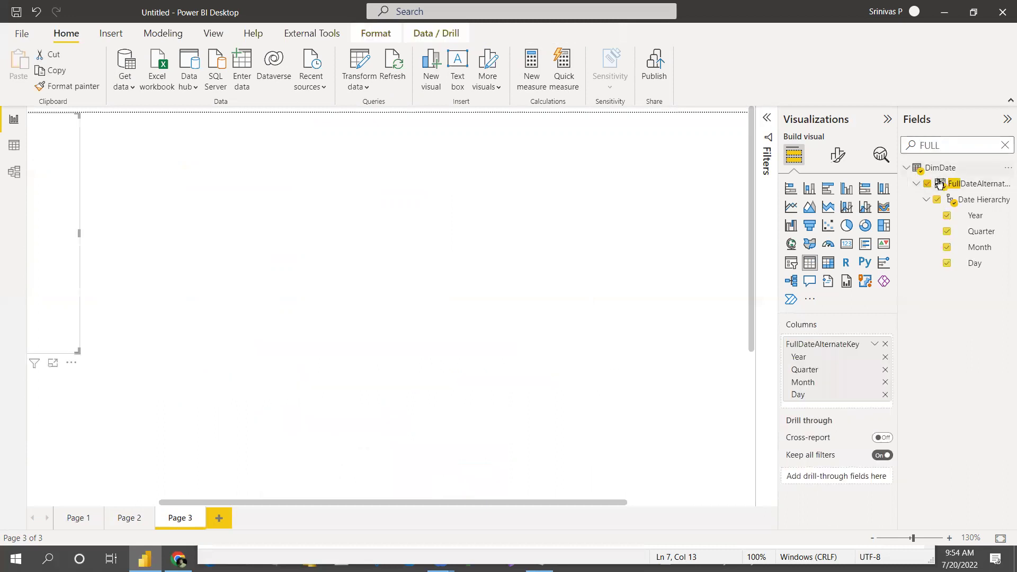
Search the fields for TOTA and add the TOTAL SALES AMOUNT measure to the new table
left_click(1005, 146)
type("TOTLA")
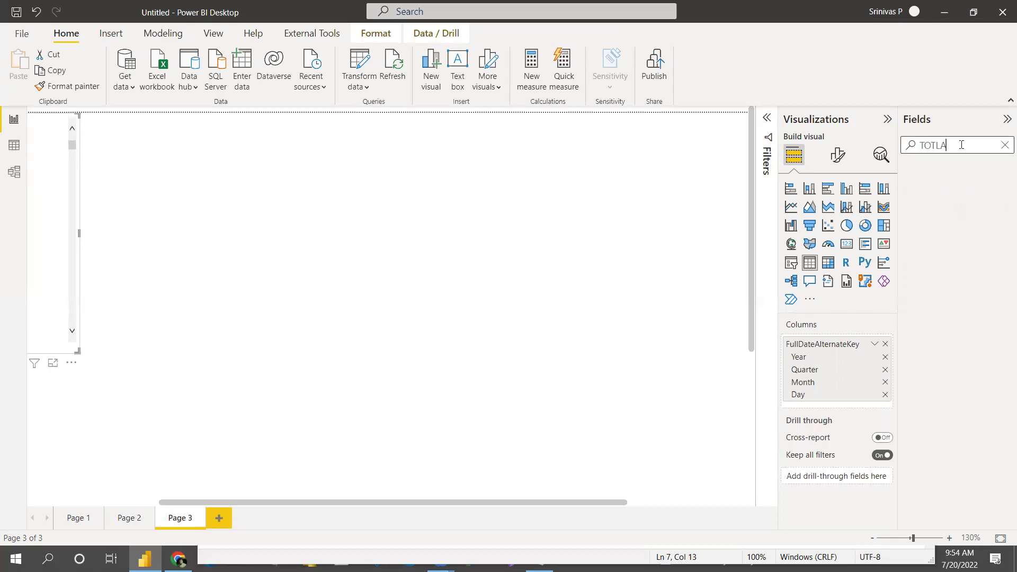
key("BackSpace")
key("BackSpace")
type("A")
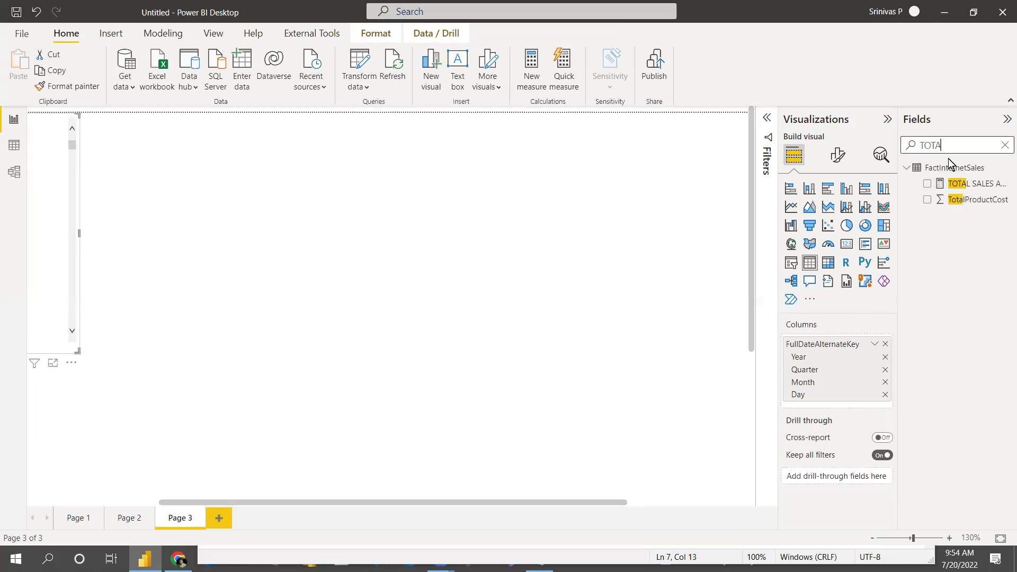
left_click(927, 184)
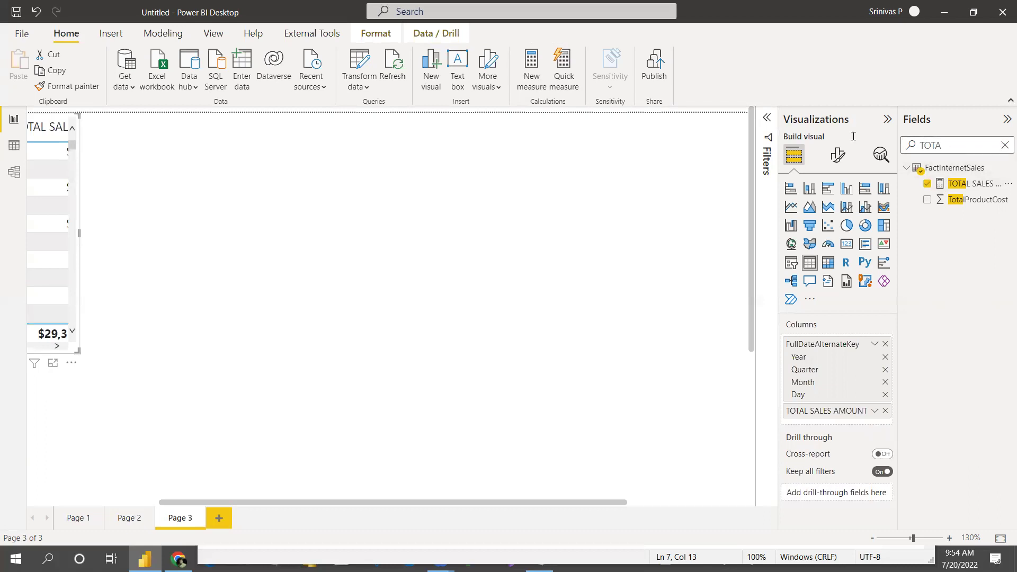
Clear the field search, then widen the table and move it so all its columns are in view
left_click(1004, 147)
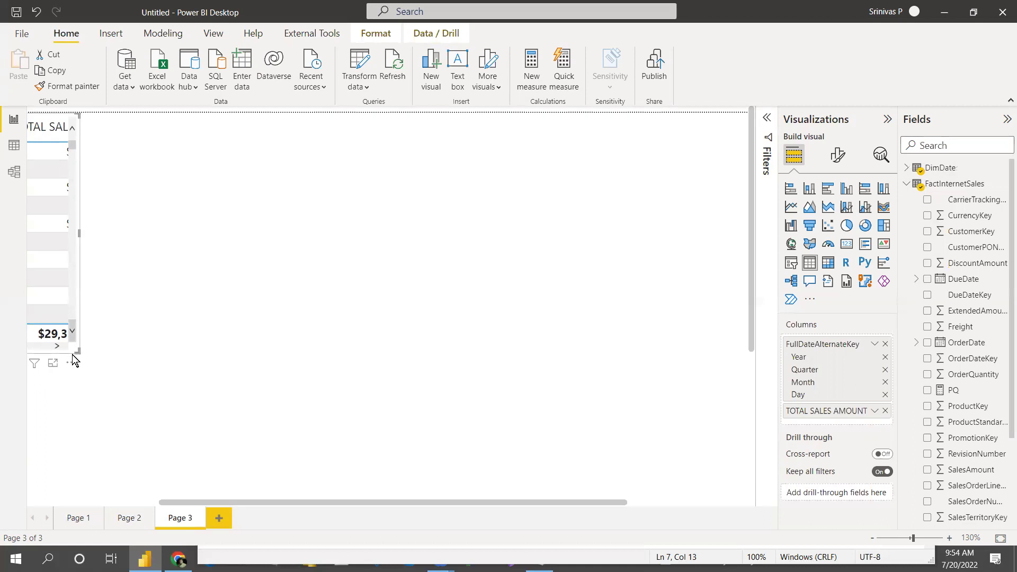
left_click_drag(76, 351, 198, 354)
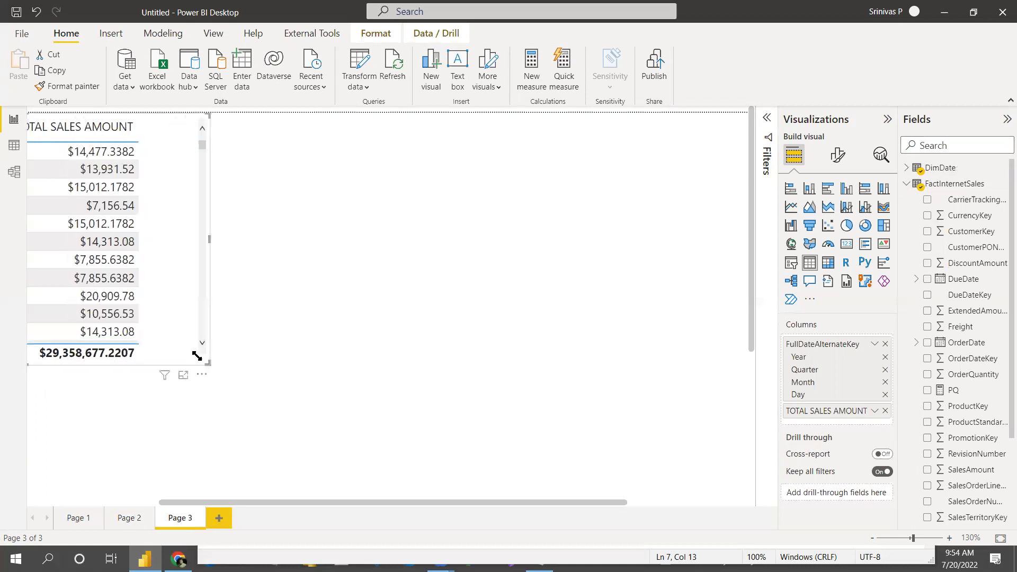
left_click_drag(341, 255, 397, 260)
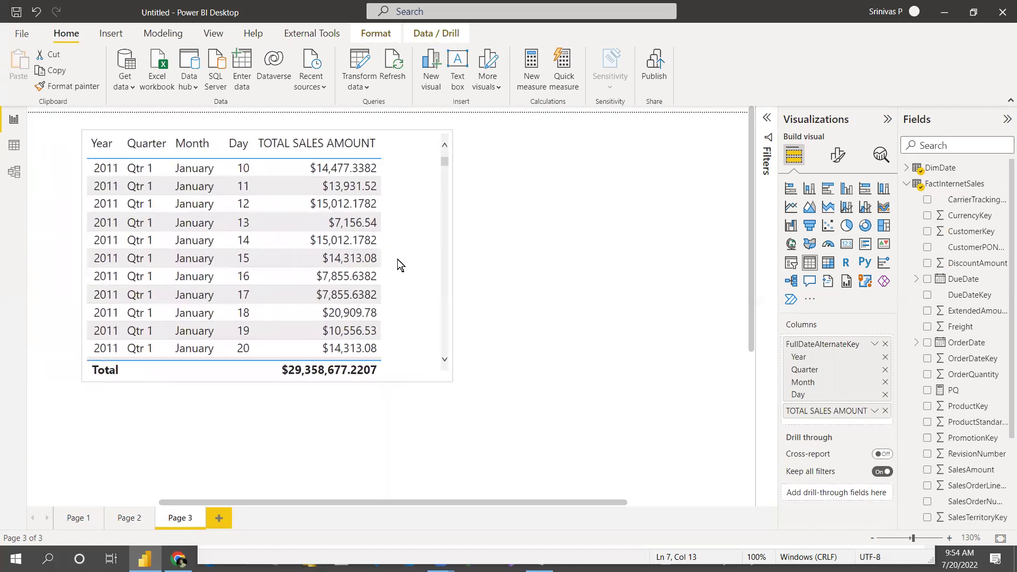
Remove the Day, Month and Quarter levels of FullDateAlternateKey from the table, keeping only Year
left_click(885, 395)
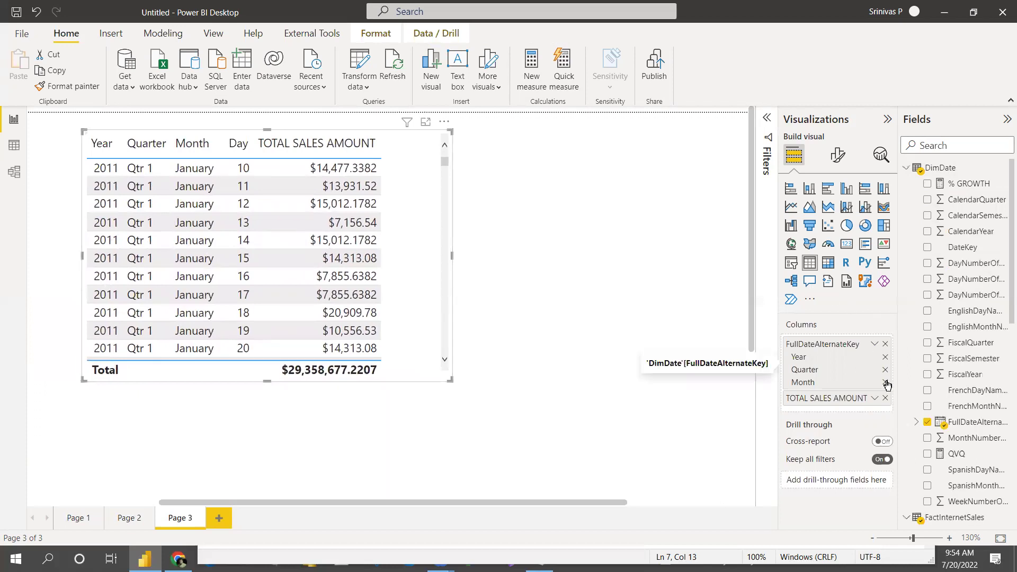
left_click(885, 382)
left_click(885, 369)
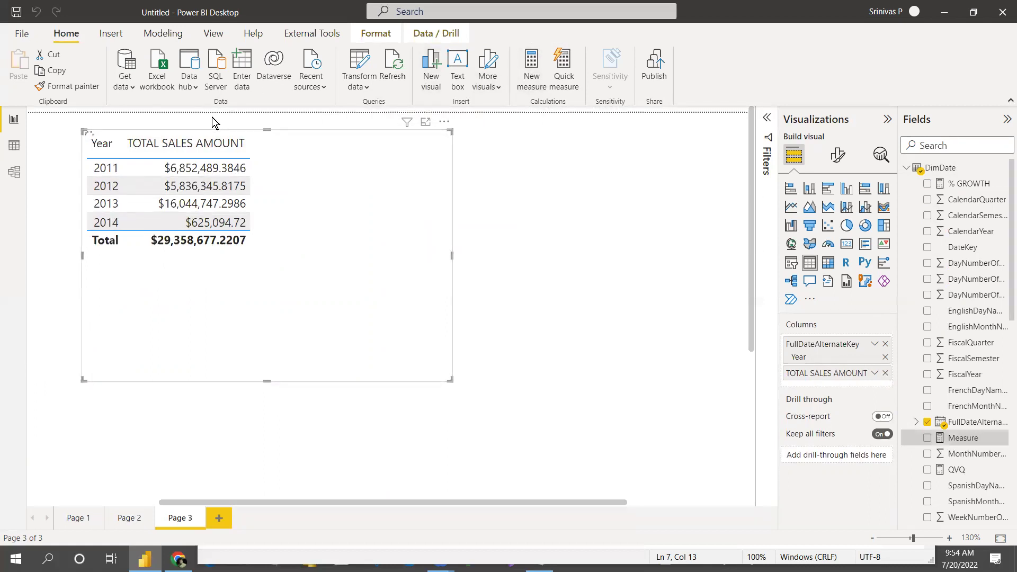
Start a new DimDate measure named PY with CALCULATE and [TOTAL SALES AMOUNT] as its expression
type("P")
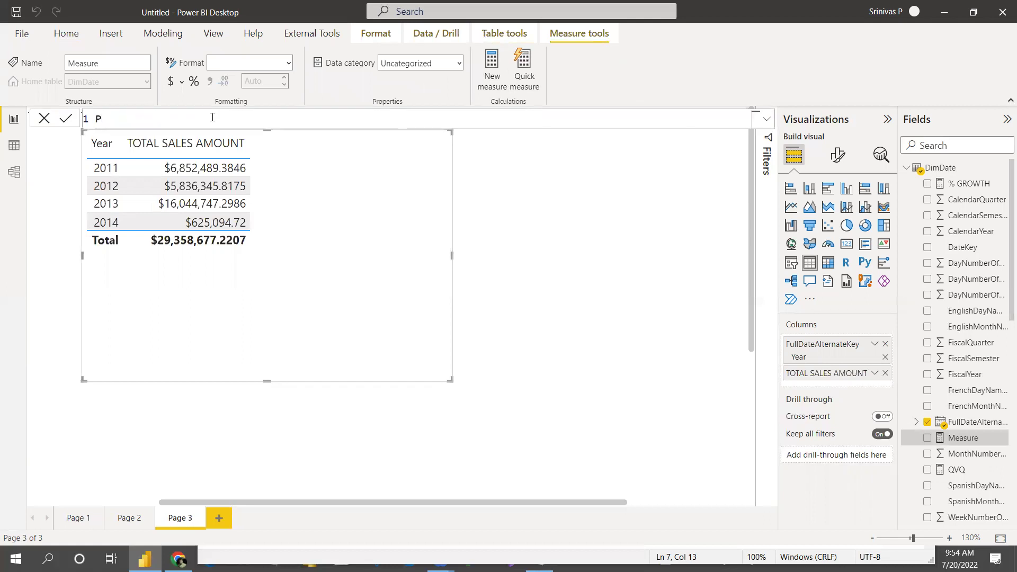
type("Y = CAL")
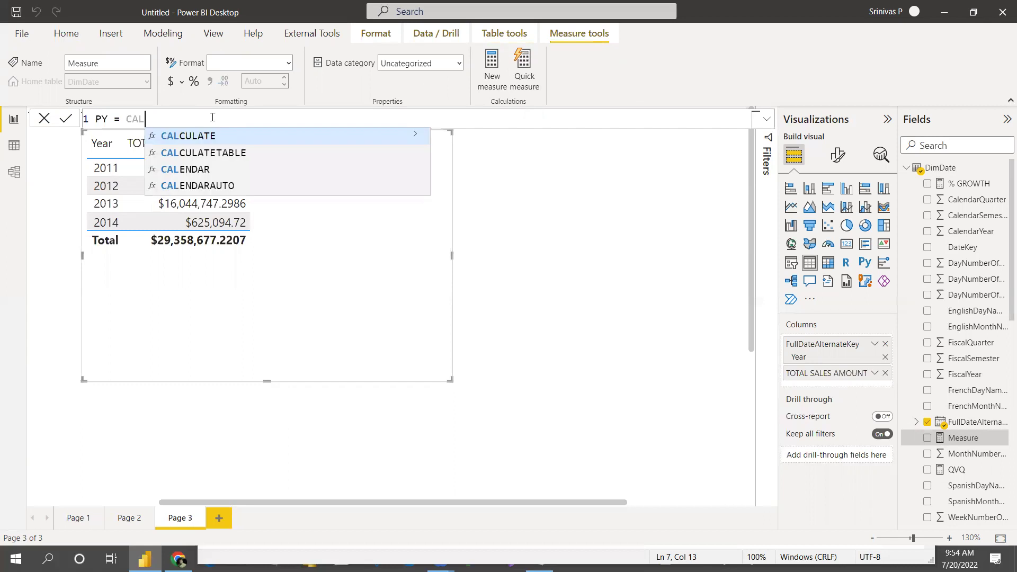
key("Tab")
type("S")
key("BackSpace")
type("TOTLA")
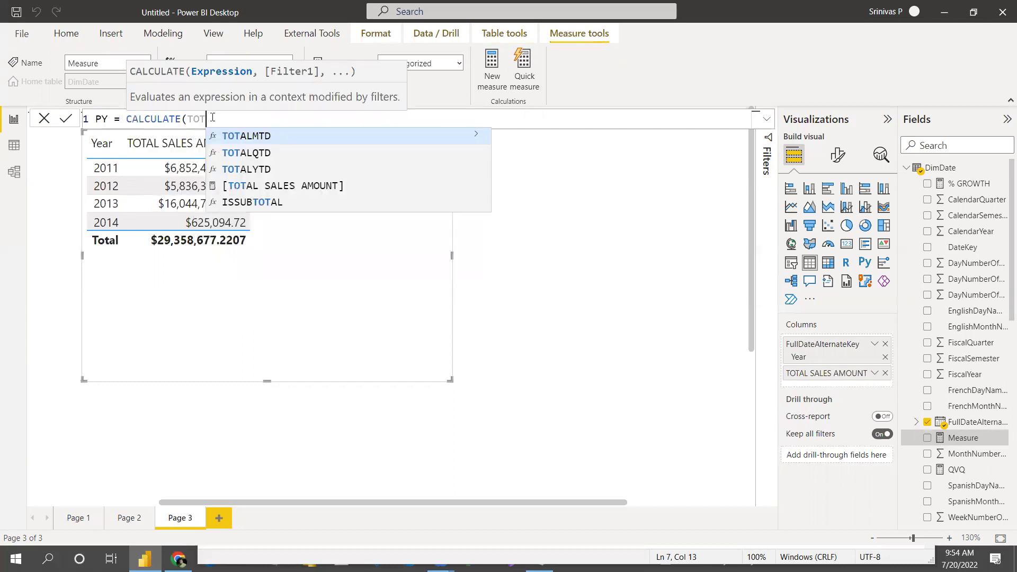
left_click(295, 186)
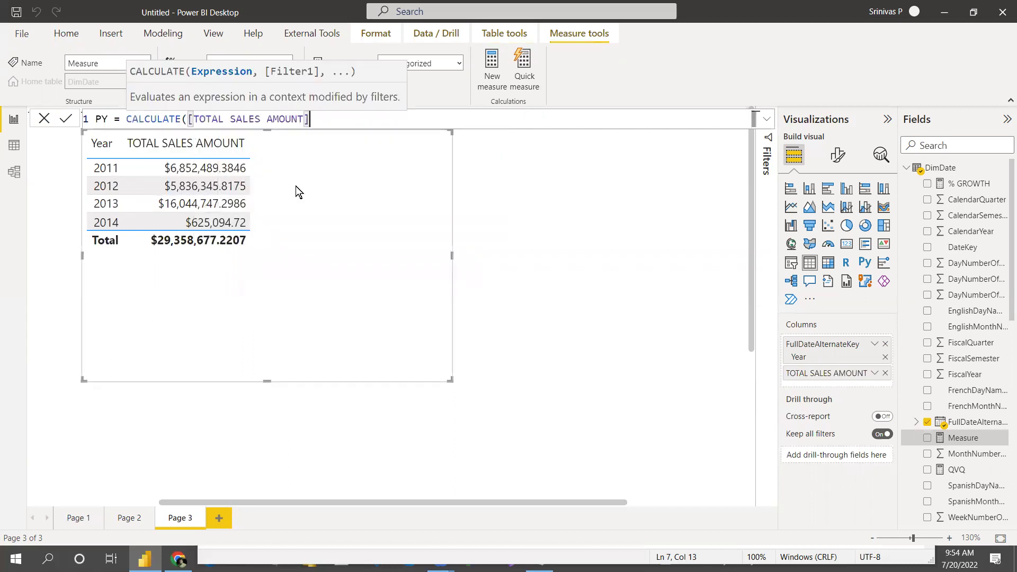
type(",")
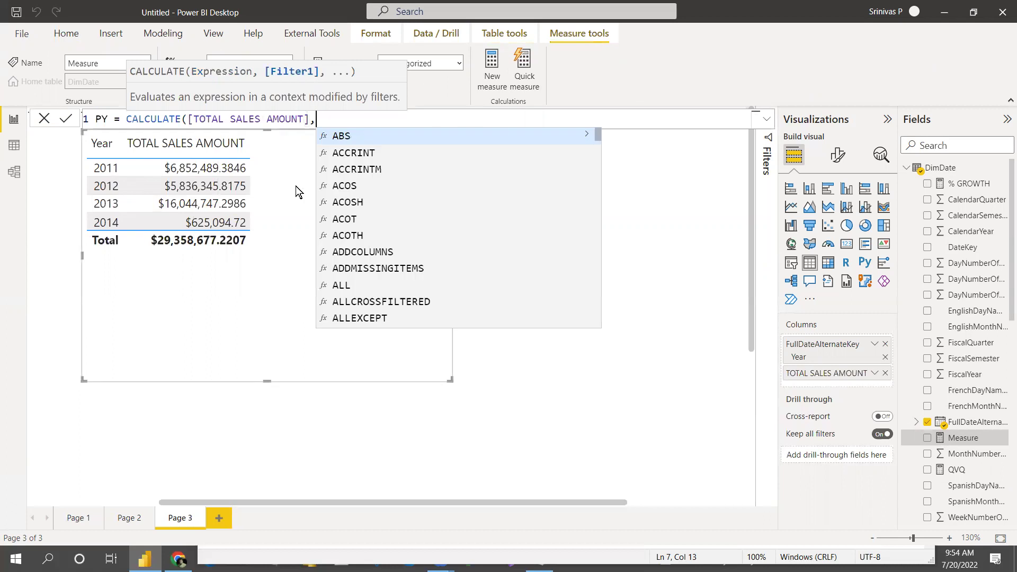
type("PRE")
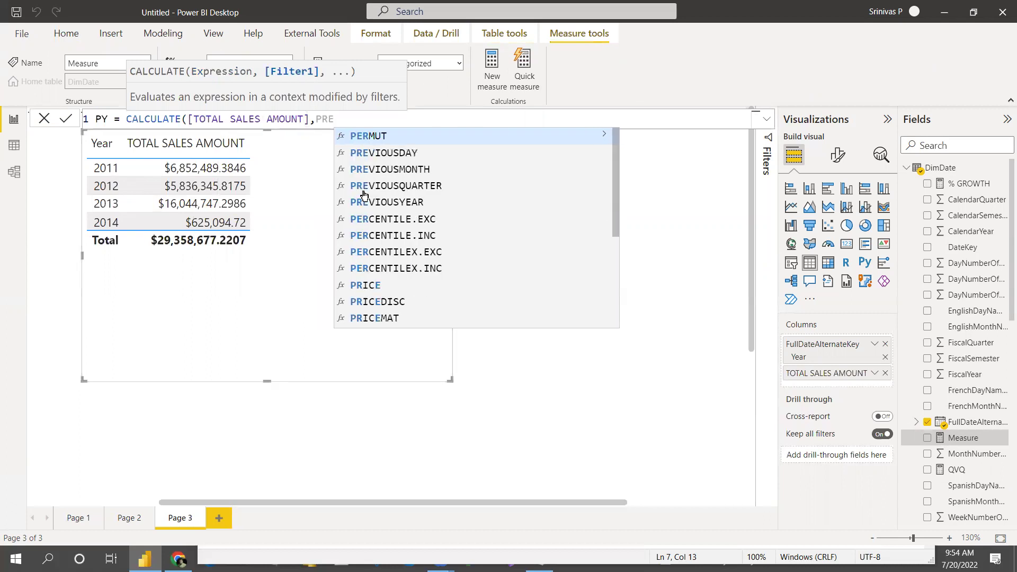
left_click(433, 186)
key("BackSpace")
key("BackSpace")
key("BackSpace")
key("BackSpace")
key("BackSpace")
key("BackSpace")
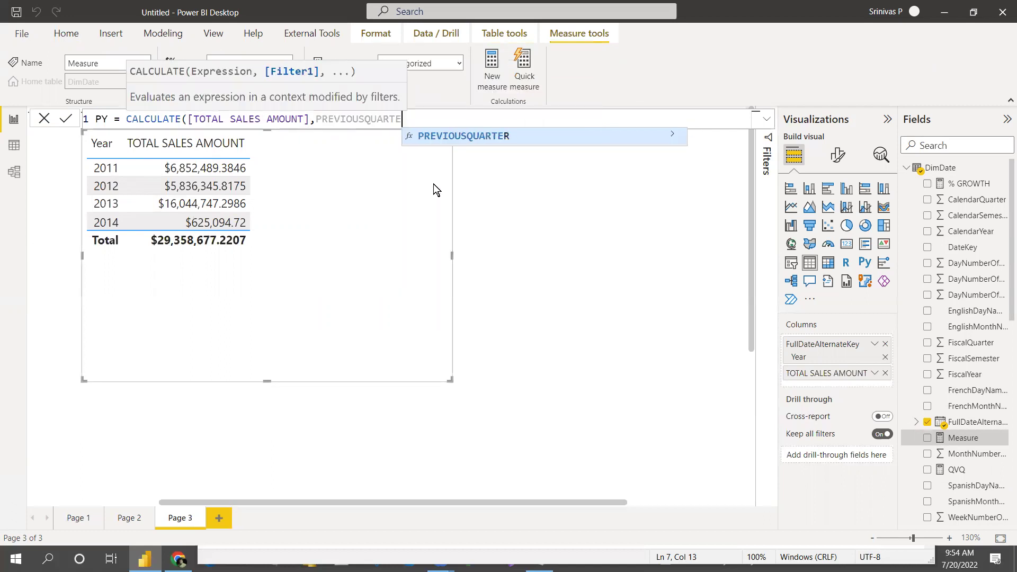
key("BackSpace")
key("BackSpace")
key("BackSpace")
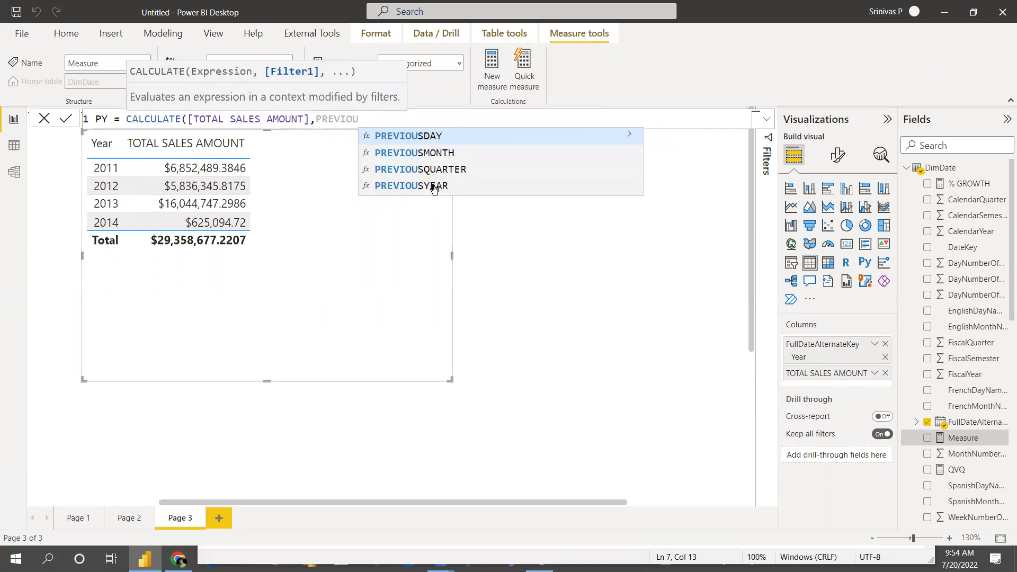
Filter the PY calculation with PREVIOUSYEAR(DimDate[FullDateAlternateKey].[Date])
type("S")
left_click(433, 186)
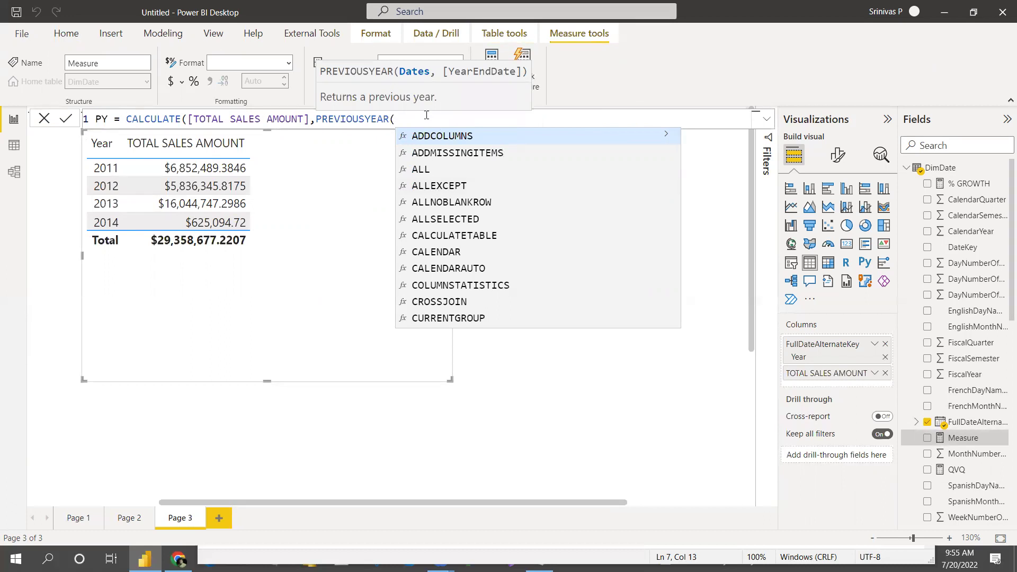
type("FULL")
key("Tab")
key("Tab")
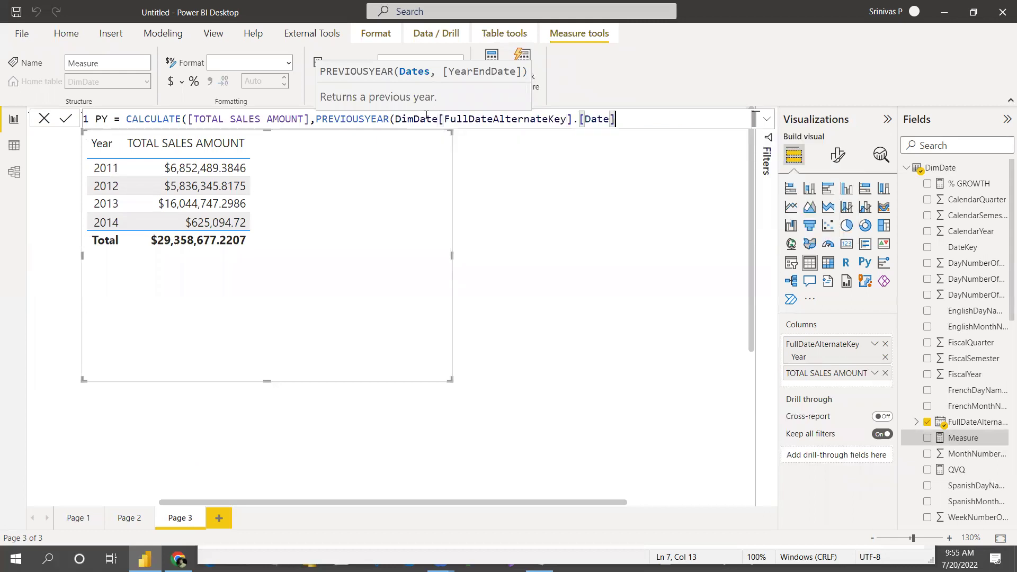
type(")")
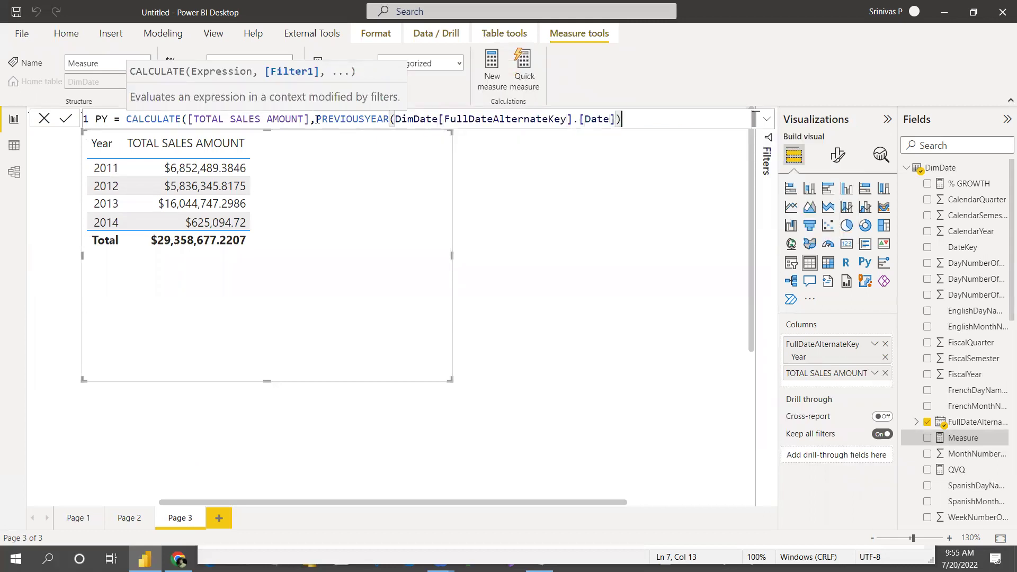
Put the PREVIOUSYEAR filter on an indented second line, close the CALCULATE parenthesis, and commit the PY measure
left_click(312, 120)
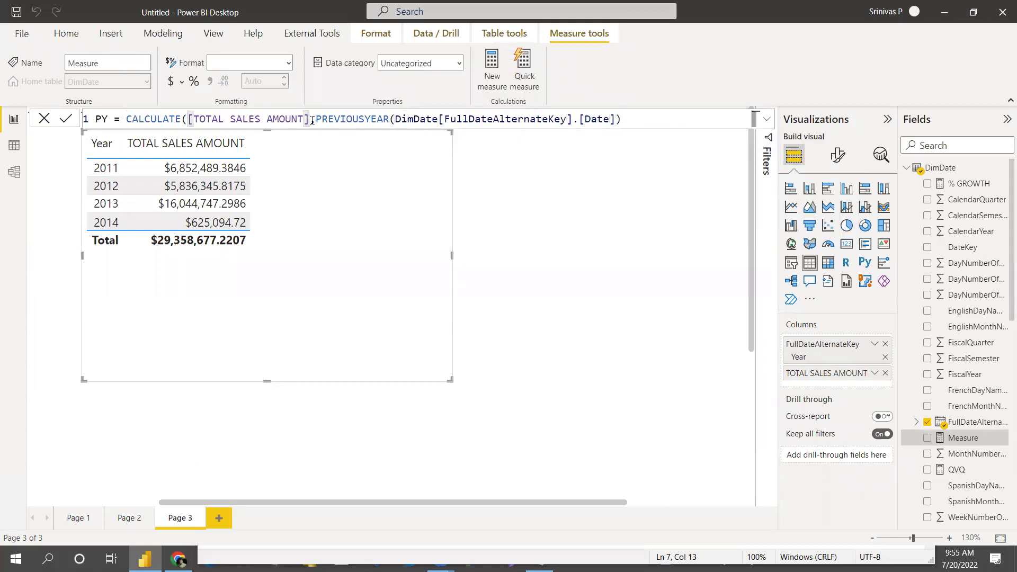
key("shift+Return")
key("Tab")
key("Tab")
key("Tab")
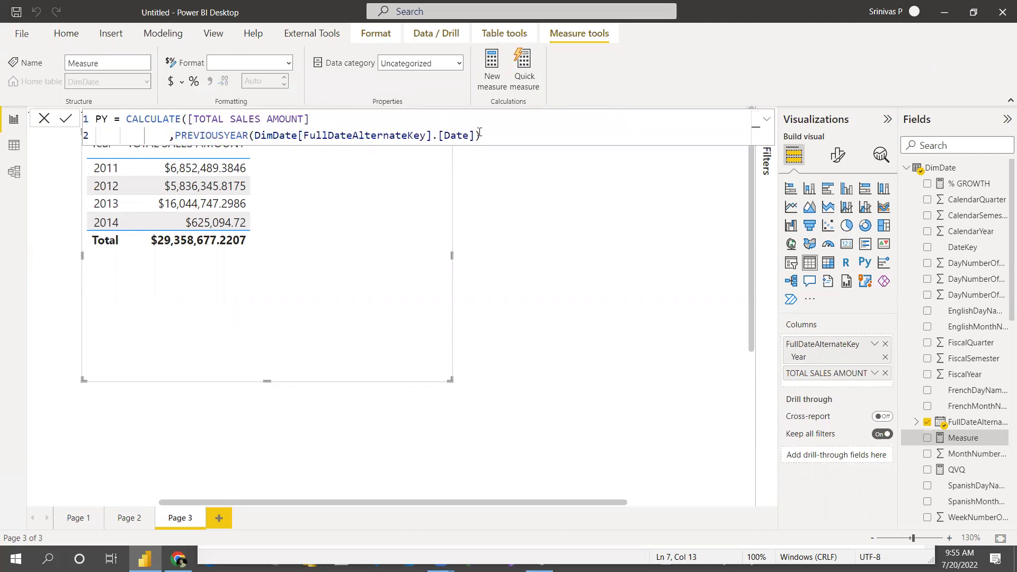
left_click(487, 133)
key("Return")
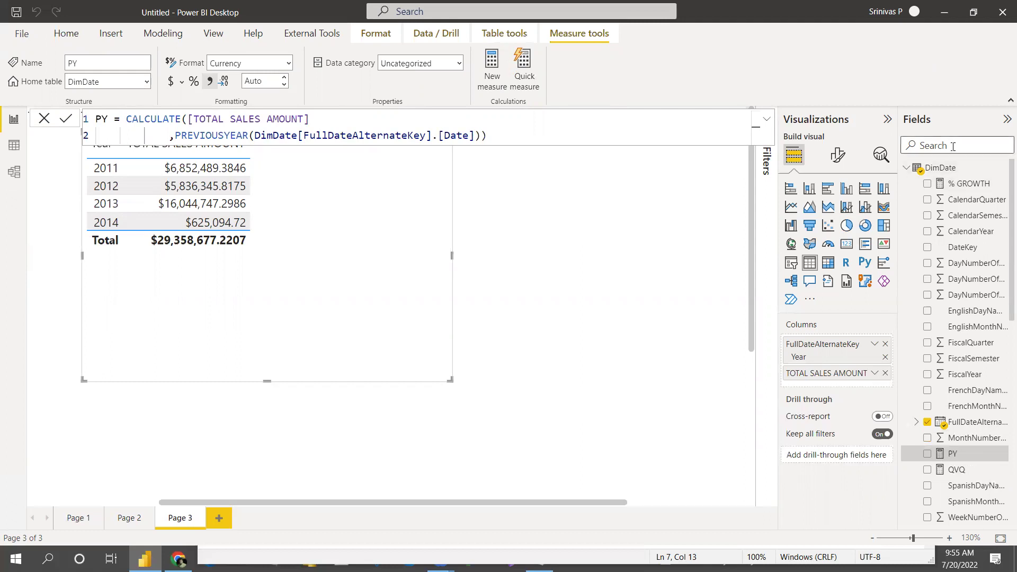
Find the PY measure among the fields, add it to the yearly sales table, and keep the table selected
type("PY")
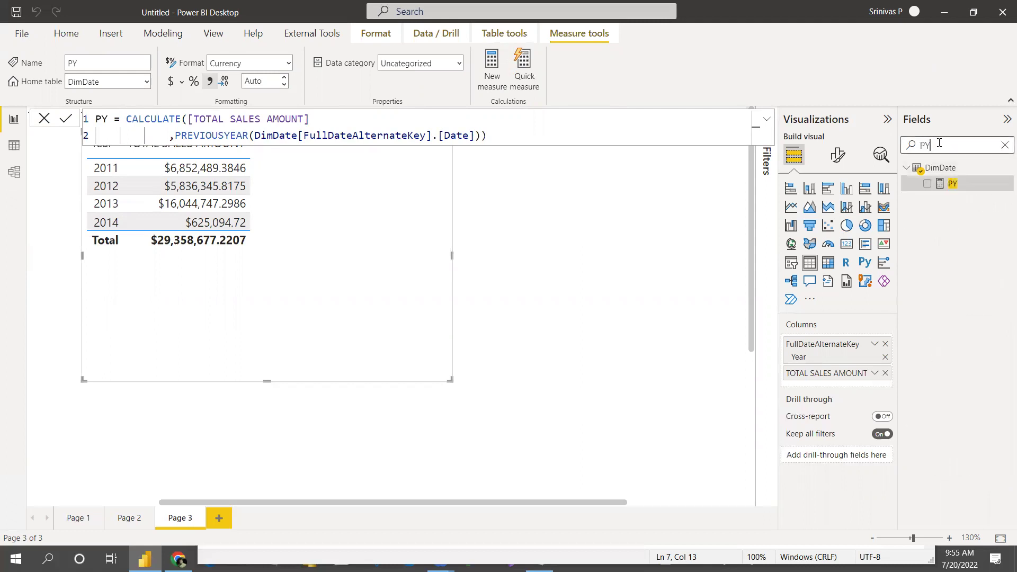
left_click(928, 185)
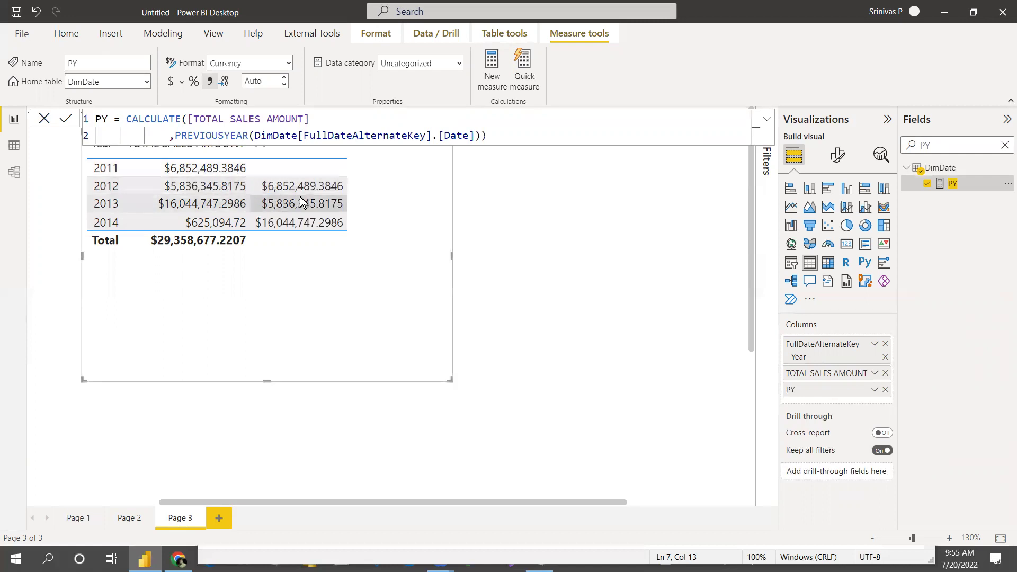
left_click(513, 196)
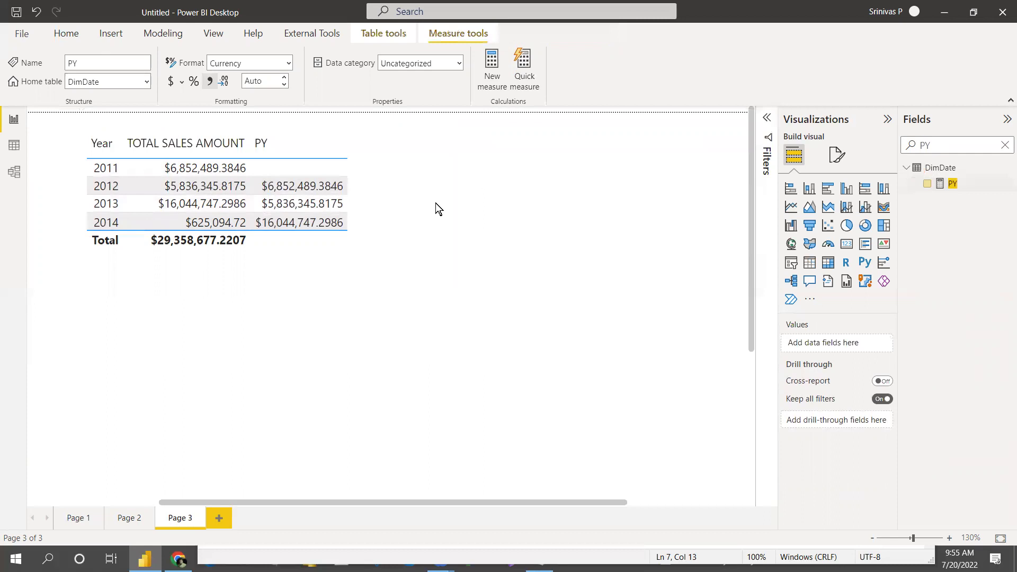
left_click(399, 208)
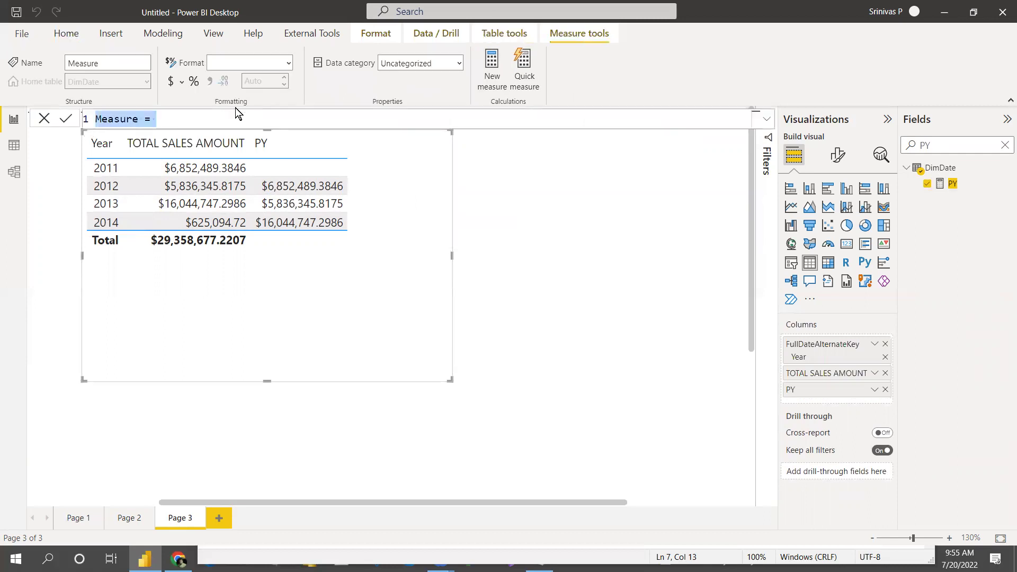
Create a DimDate measure named YOY SALES with FactInternetSales[TOTAL SALES AMOUNT] as its expression
key("BackSpace")
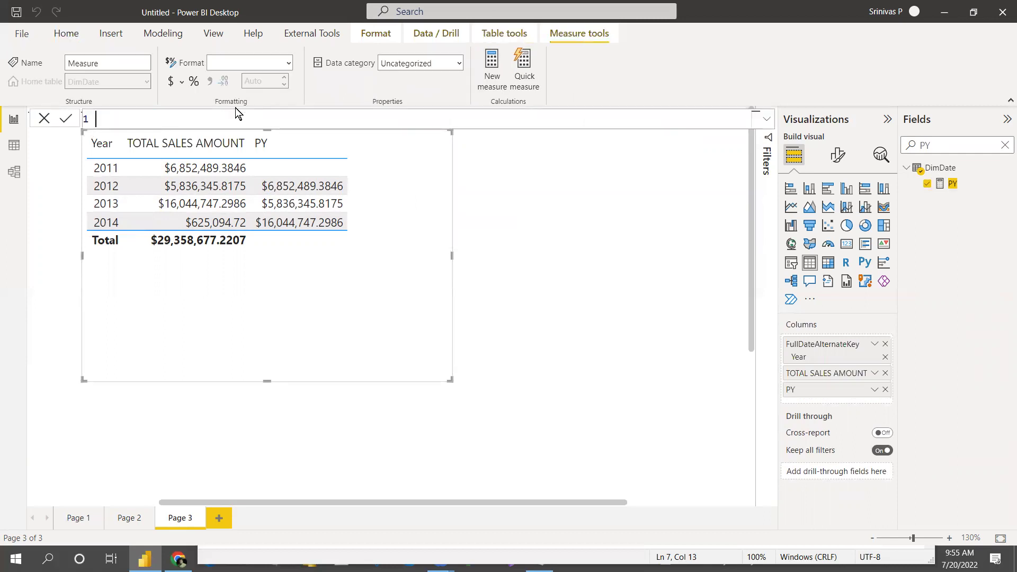
type("YOY SALES = TOTAL")
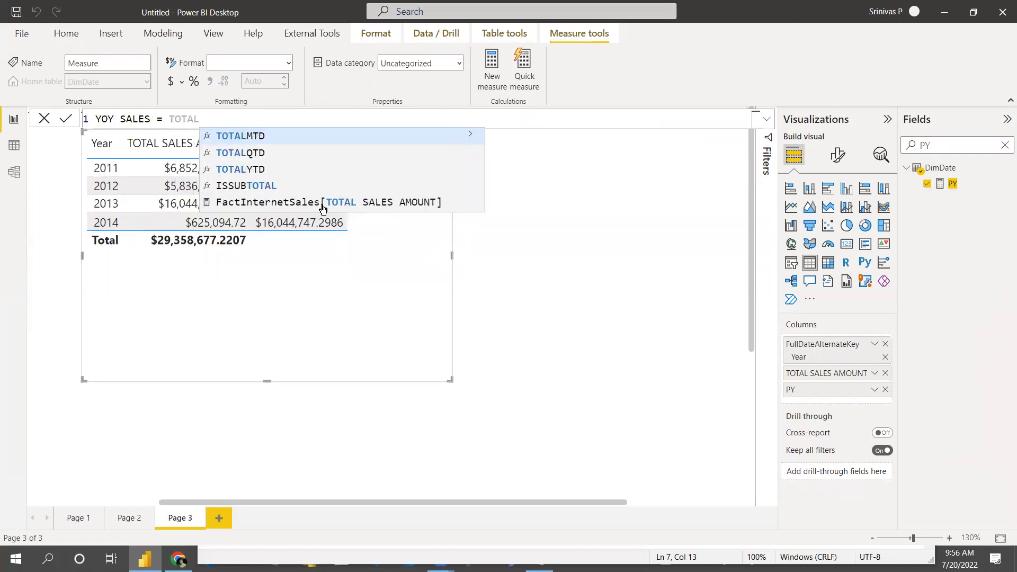
left_click(349, 202)
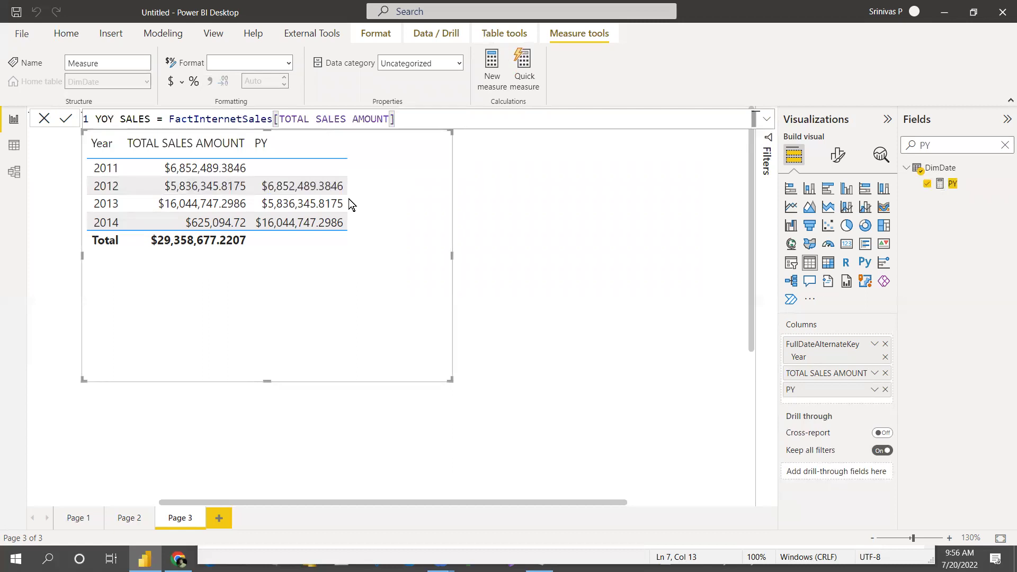
key("Return")
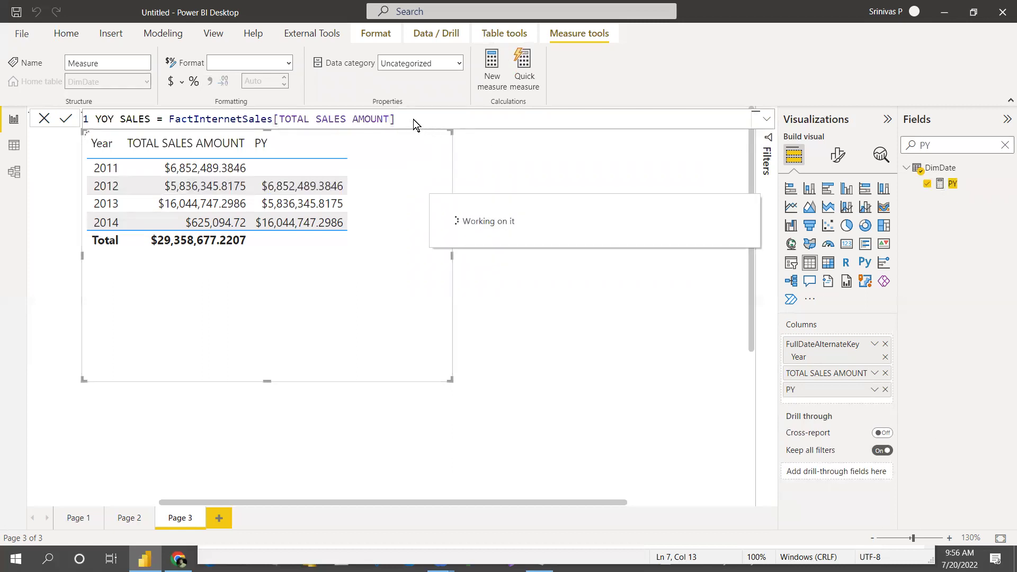
Subtract [PY] in the YOY SALES formula and remove the FactInternetSales prefix from [TOTAL SALES AMOUNT]
left_click(410, 118)
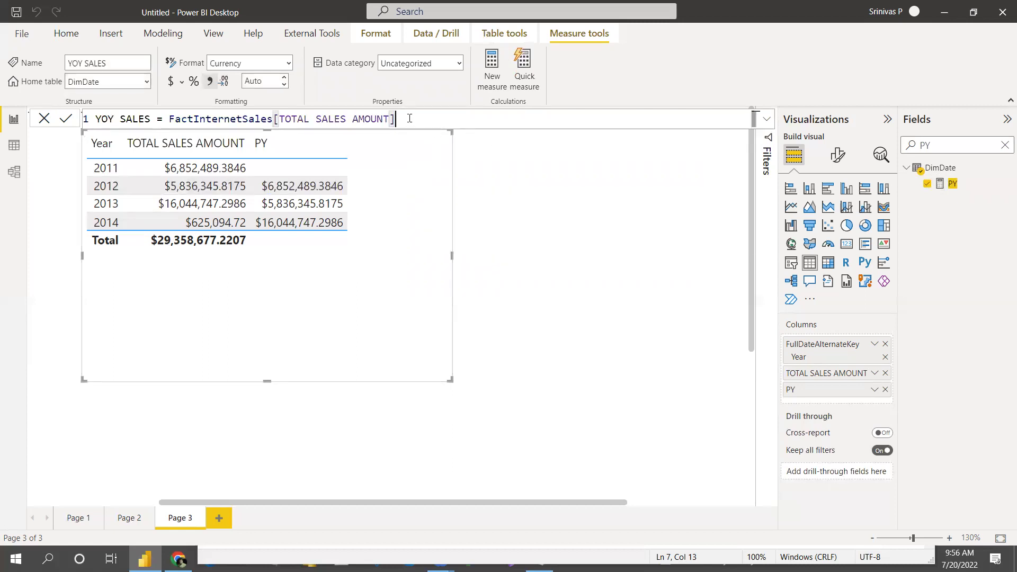
type("-[")
type("PY")
left_click(434, 141)
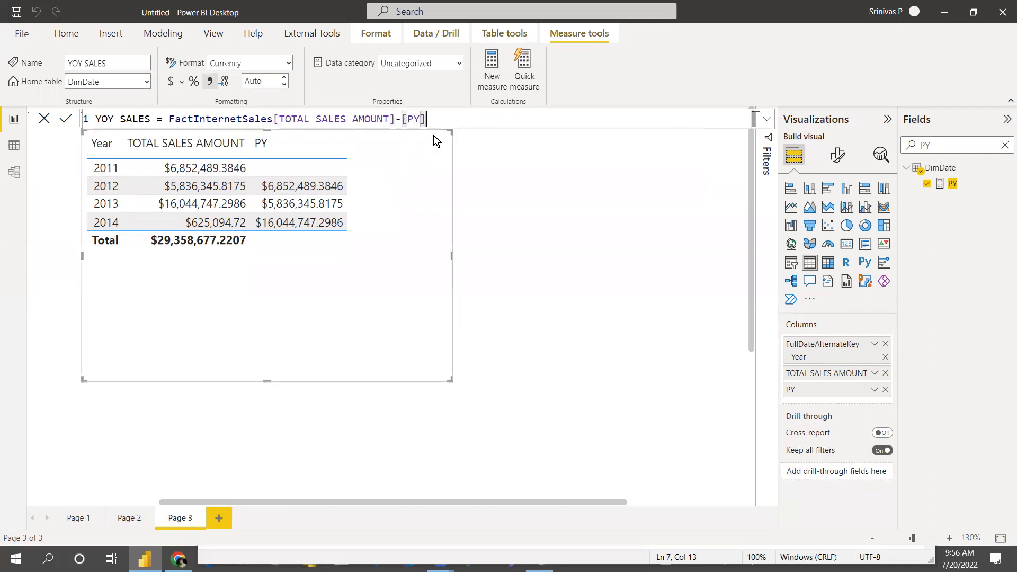
left_click_drag(274, 120, 168, 121)
key("BackSpace")
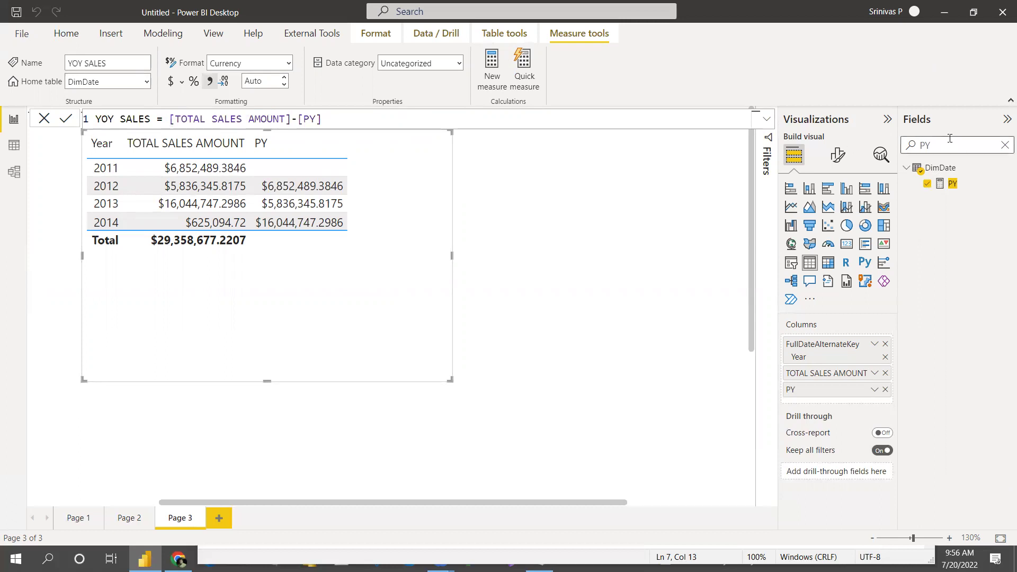
Replace the field search with YO and add the YOY SALES measure to the yearly table
key("BackSpace")
key("BackSpace")
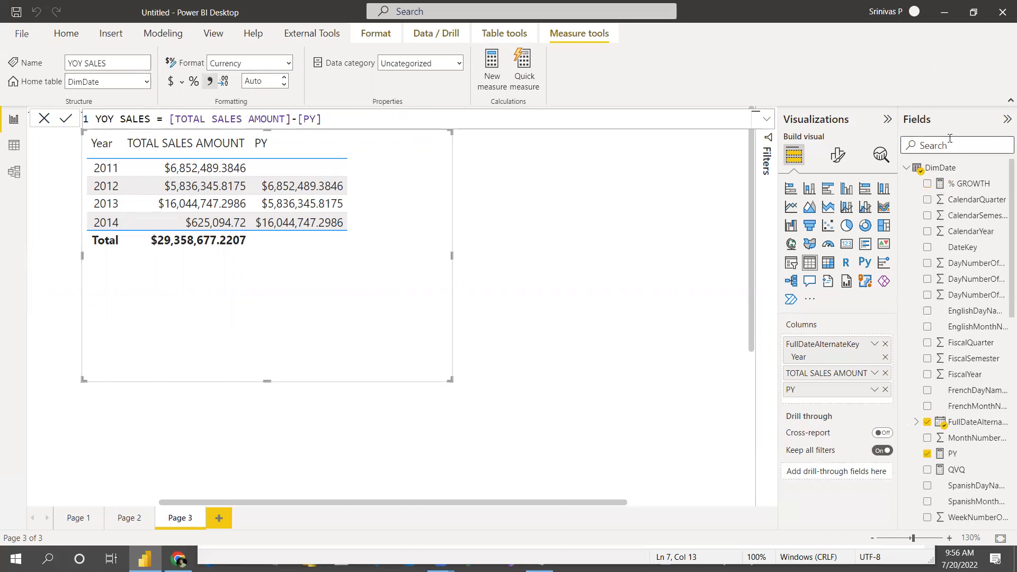
type("YO")
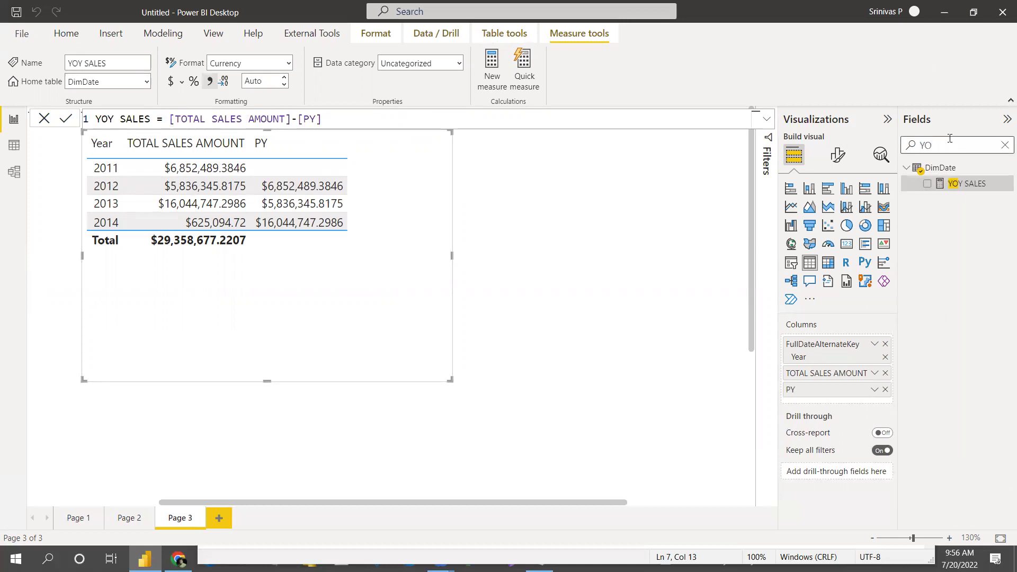
left_click(926, 184)
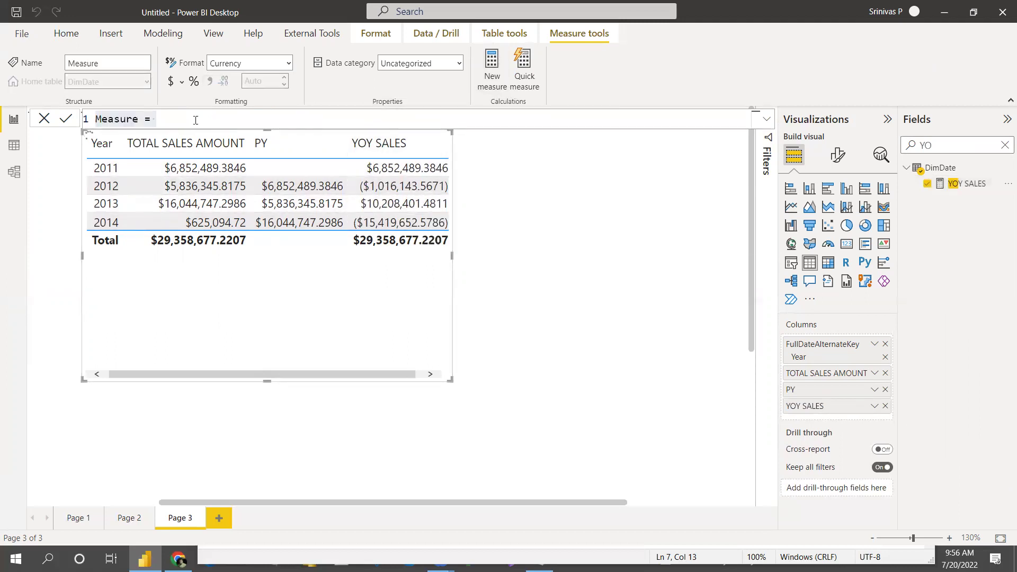
Start a new measure named % GROWTH with DIVIDE and [YOY SALES] as the numerator
type("% G")
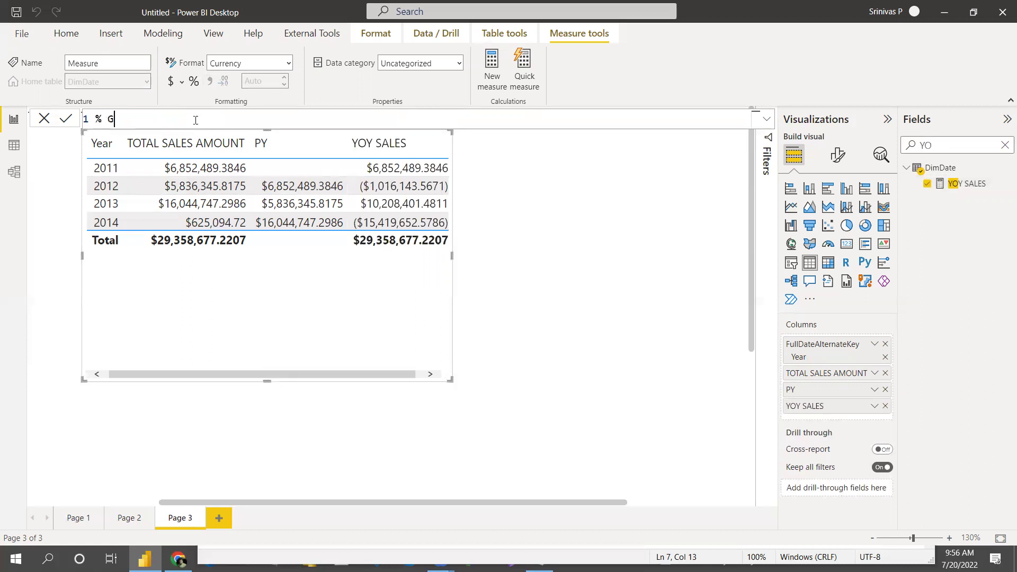
type("ROWTH = YO")
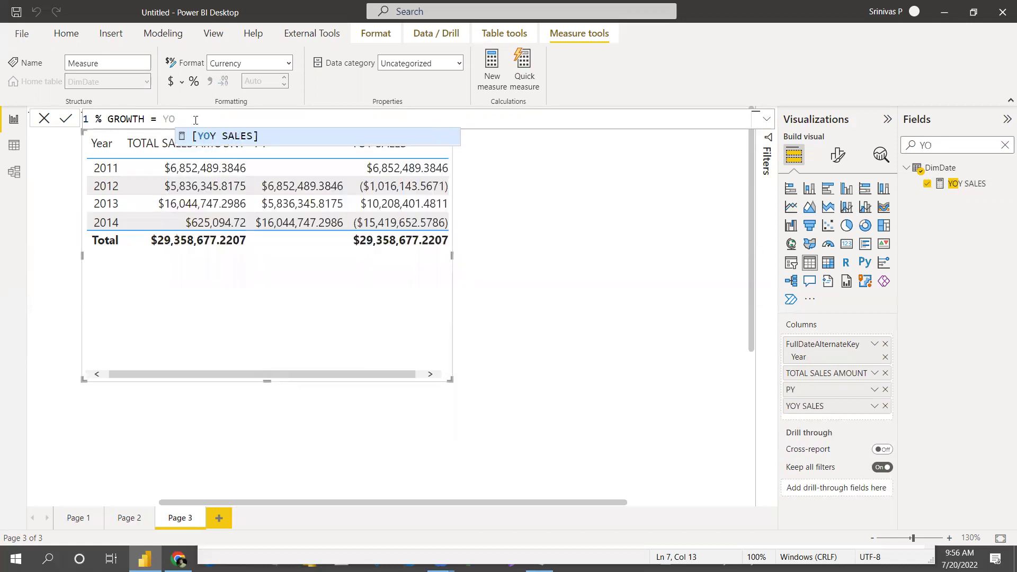
key("Tab")
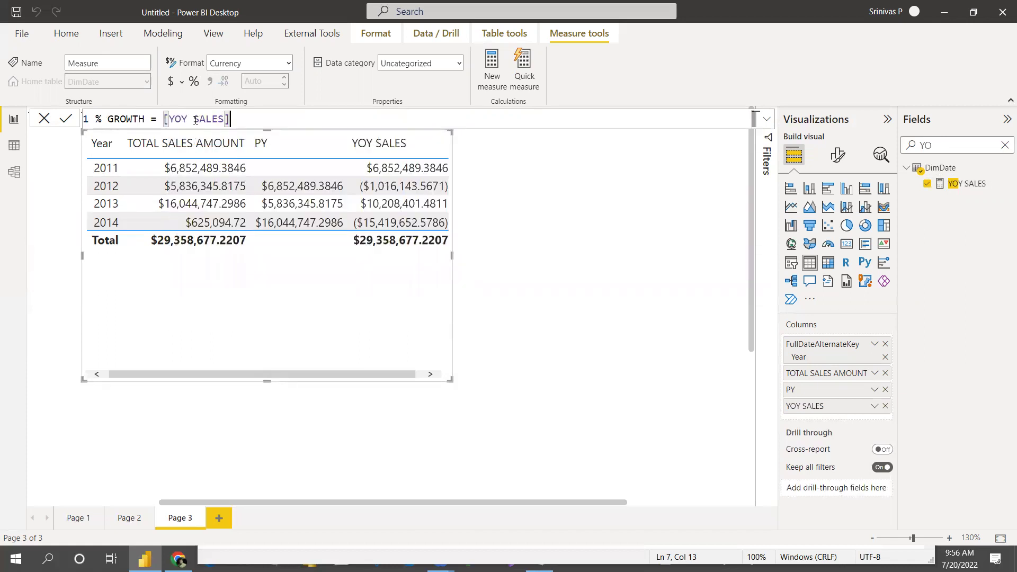
key("Left")
key("Left")
key("Left")
key("Left")
key("Left")
key("Left")
key("Left")
key("Left")
key("Left")
key("Left")
key("Left")
type("DIVI")
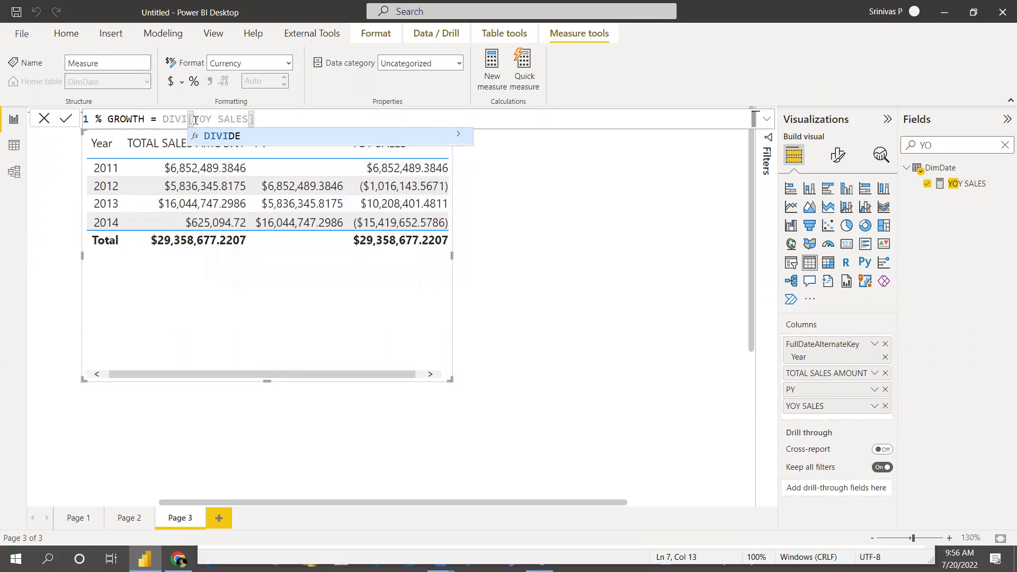
key("Tab")
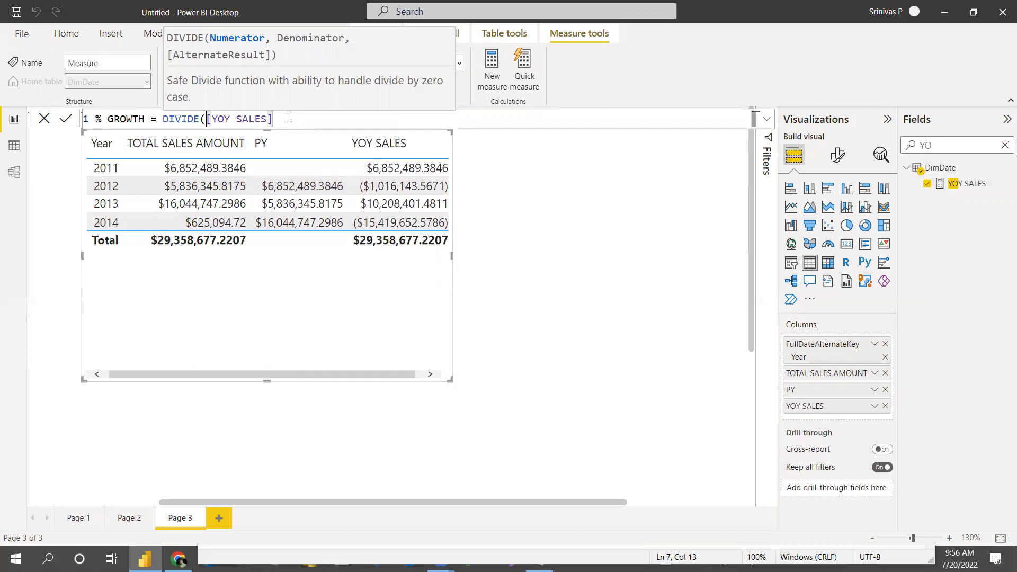
Complete the DIVIDE with [YOY SALES] as denominator and 0 as alternate result, multiply it by 100, and submit the measure
left_click(289, 118)
type(",")
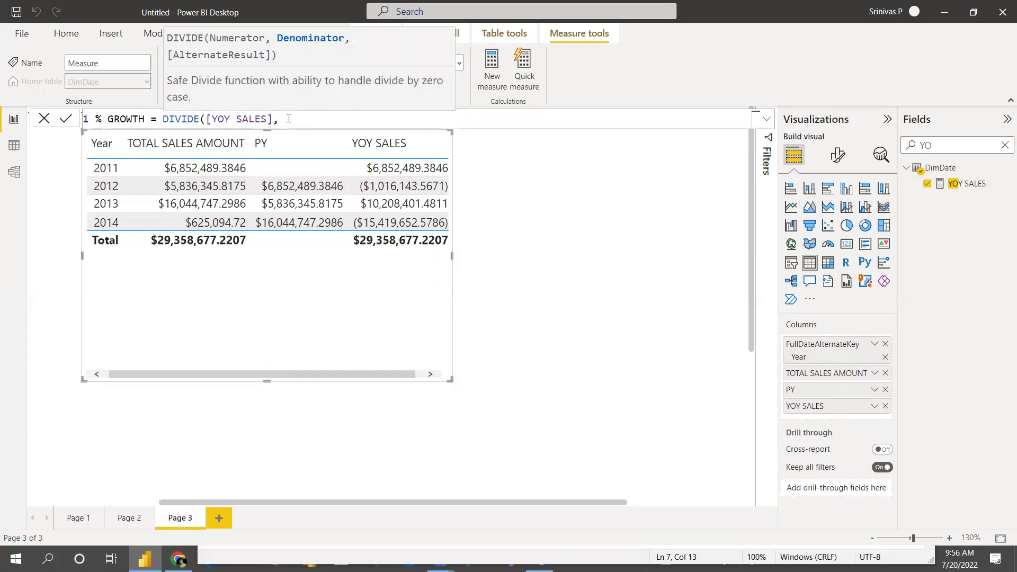
type("YOU")
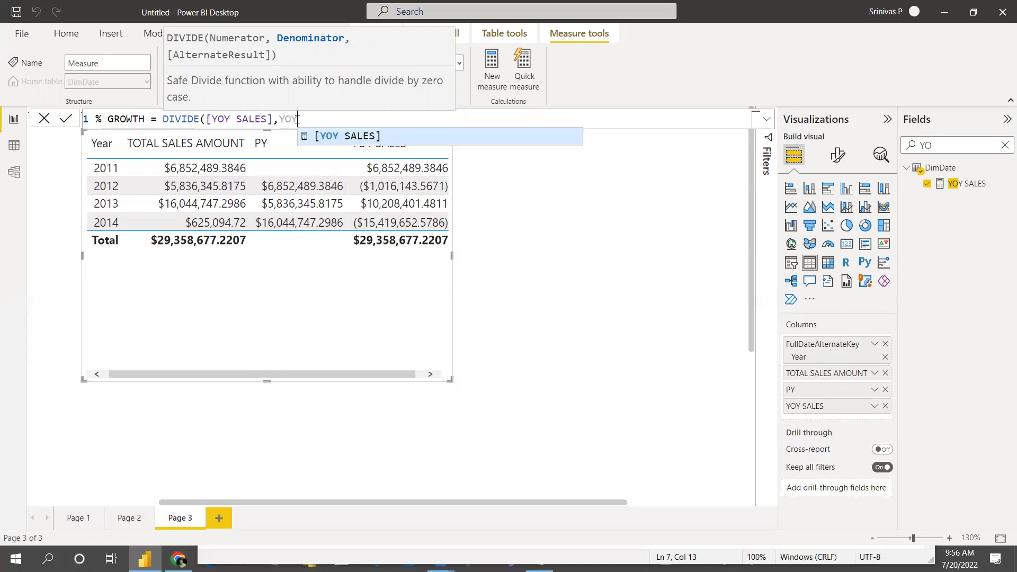
left_click(341, 137)
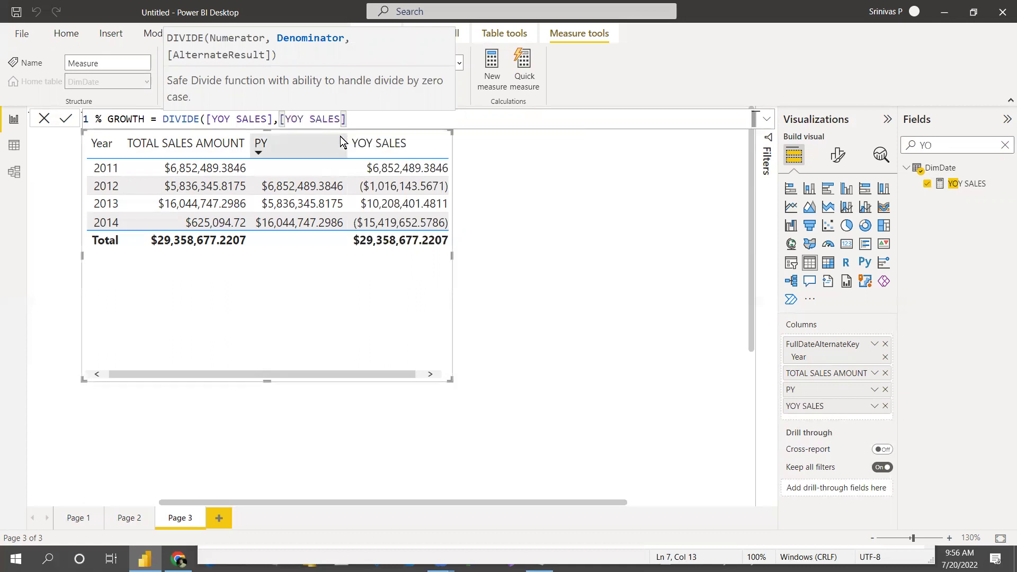
type(")")
key("BackSpace")
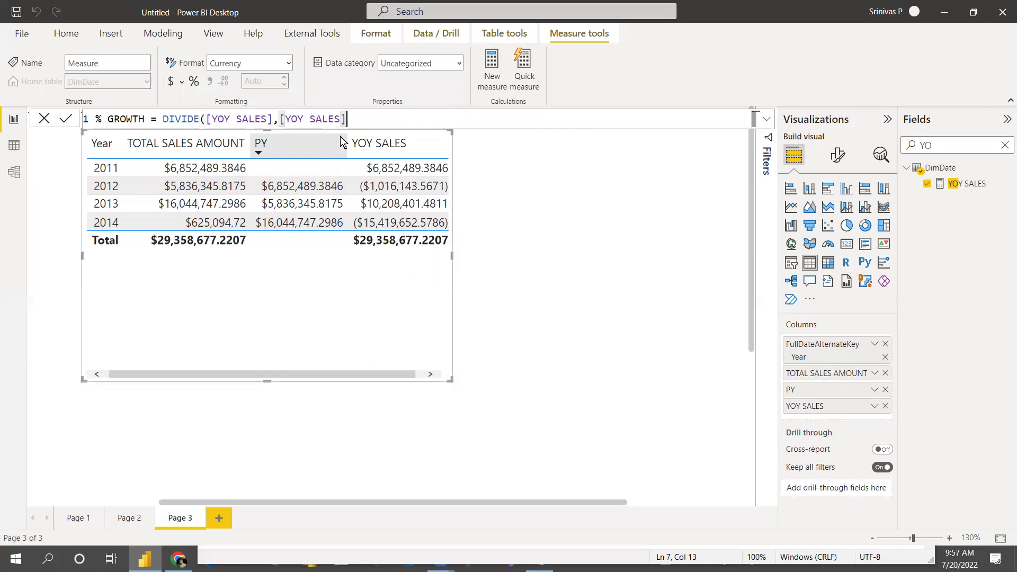
type(",0)")
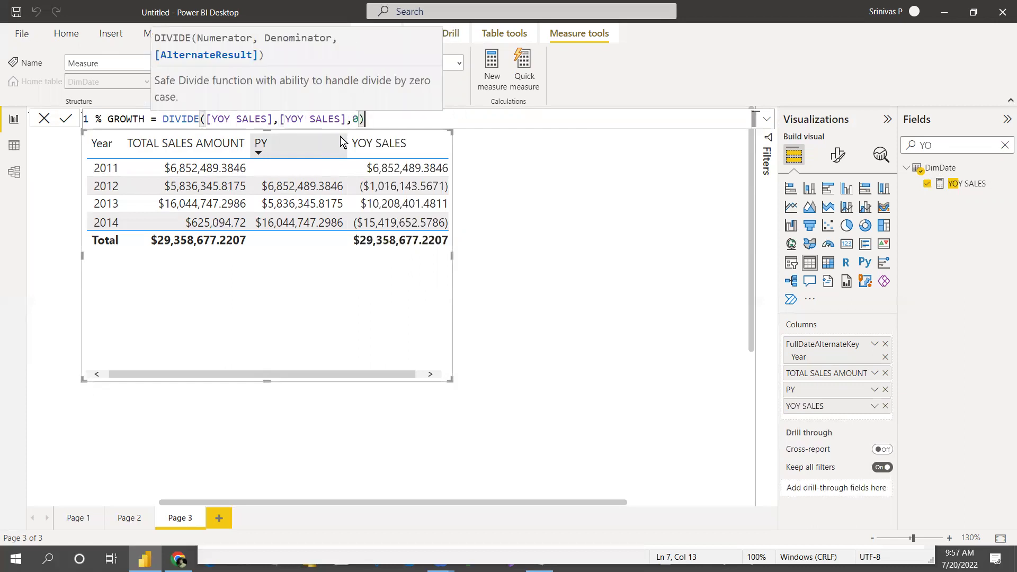
type("*100")
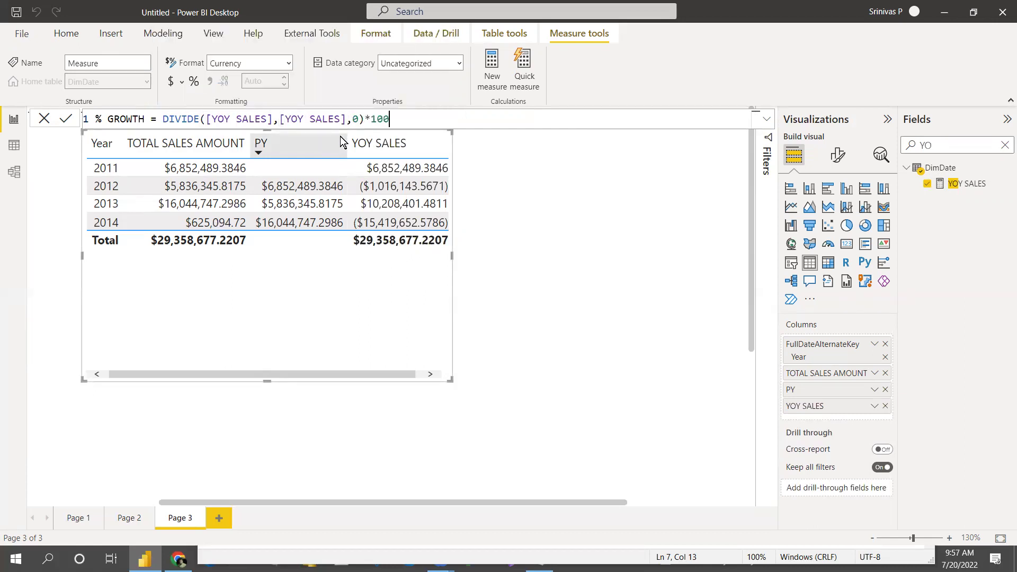
key("Return")
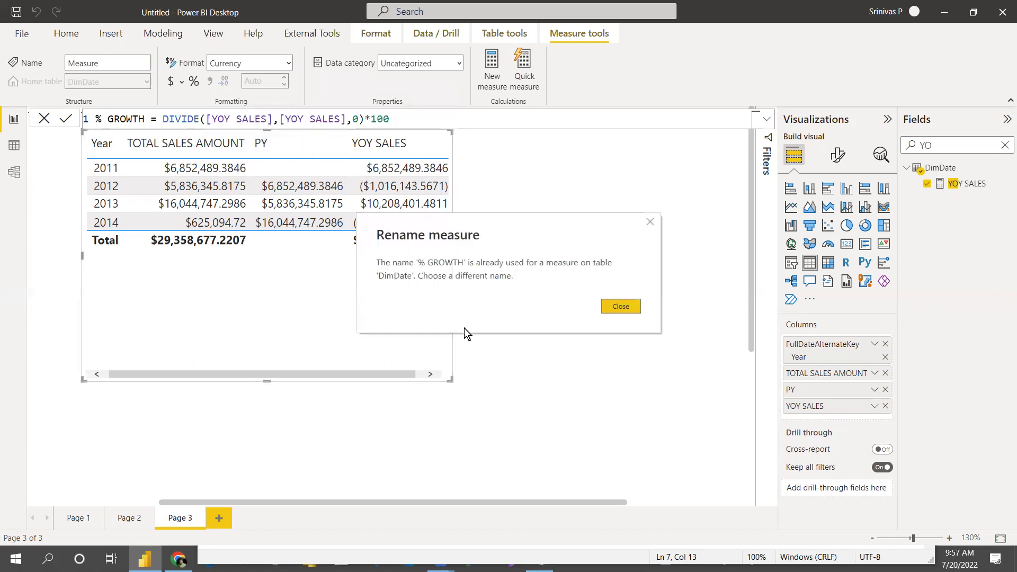
Dismiss the name conflict, rename the new measure % YOY GROWTH in its formula, and commit it
left_click(623, 311)
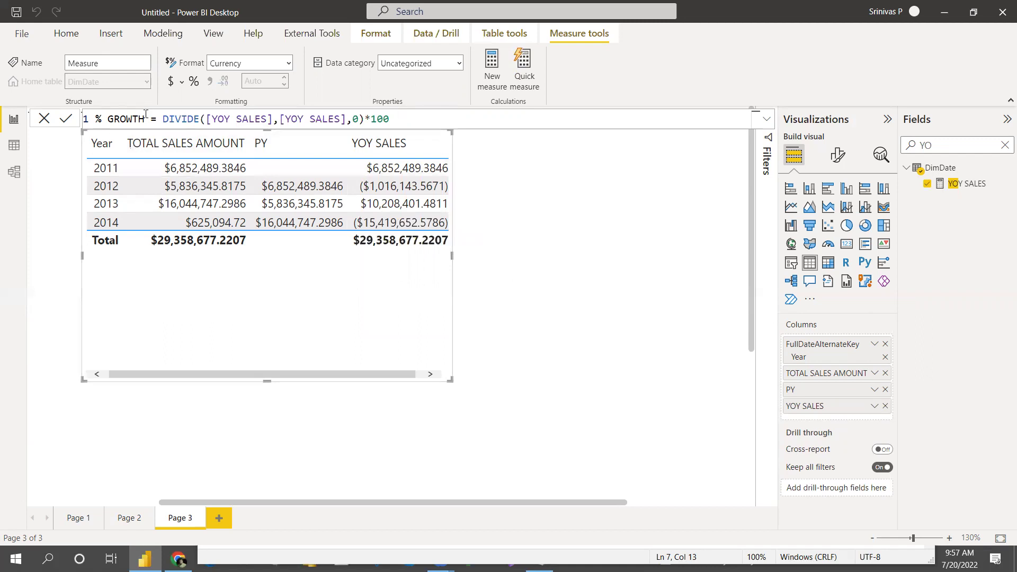
type("YOY")
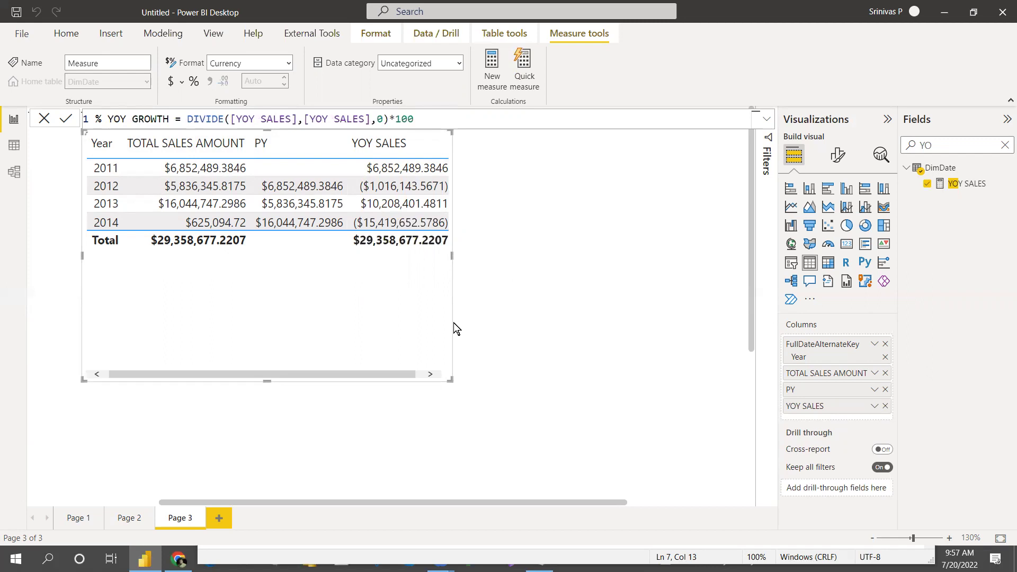
key("Return")
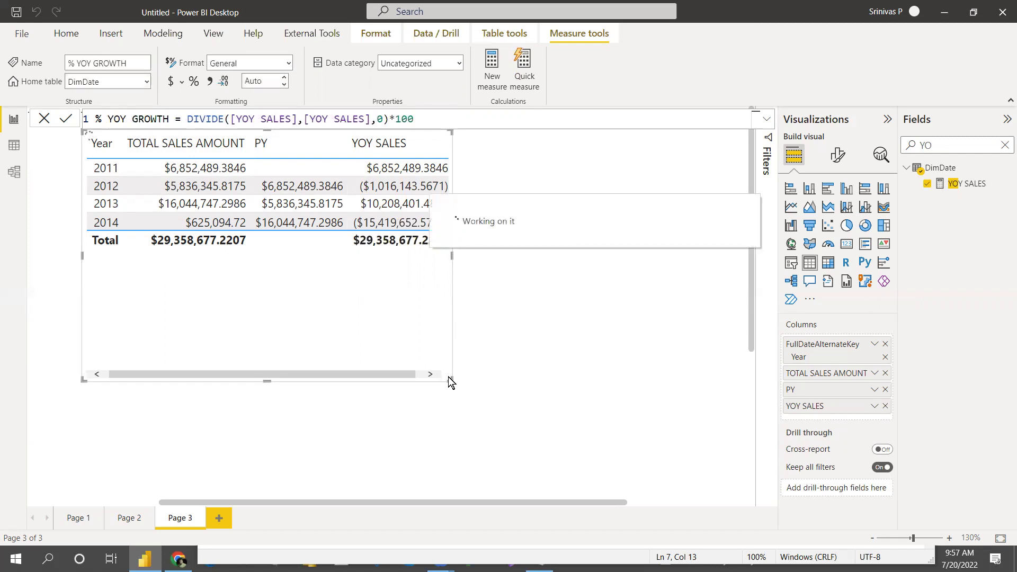
Add the % YOY GROWTH measure to the yearly table and widen the table to fit all columns
left_click_drag(450, 377, 543, 370)
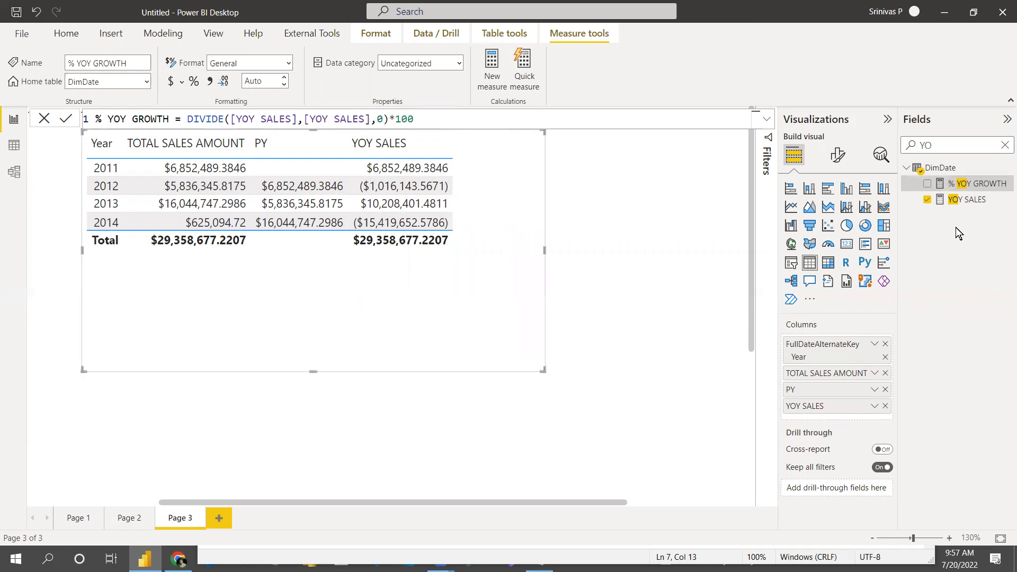
left_click(927, 184)
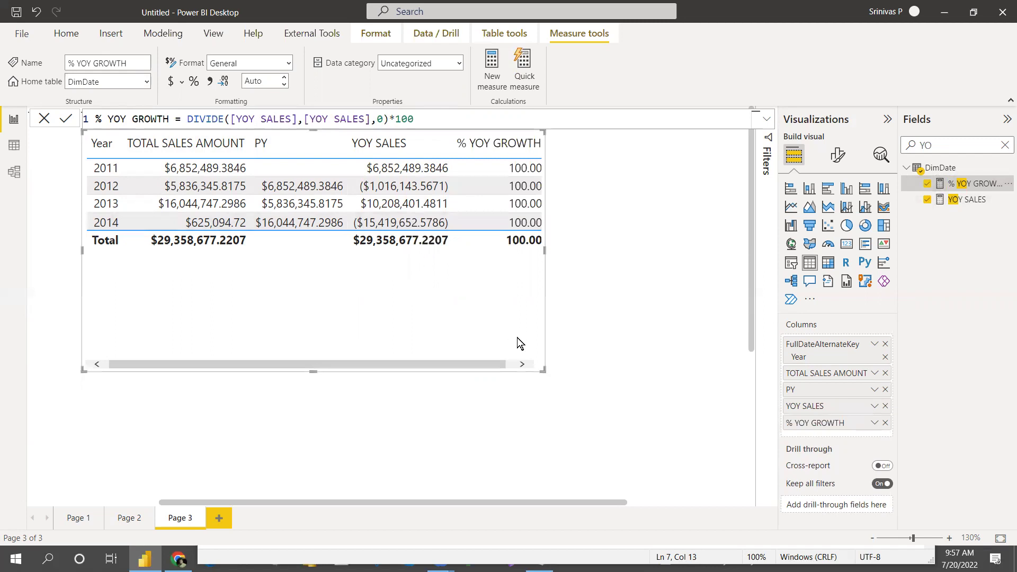
left_click_drag(541, 369, 590, 367)
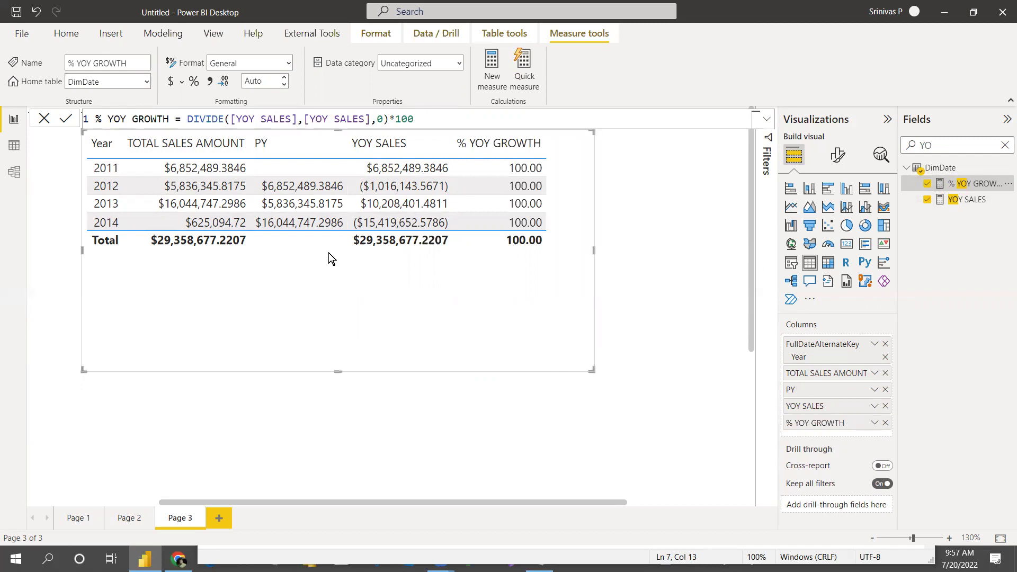
Extend the DIVIDE numerator in the % YOY GROWTH formula to [YOY SALES]/[PY]
left_click(297, 119)
type("/PRE")
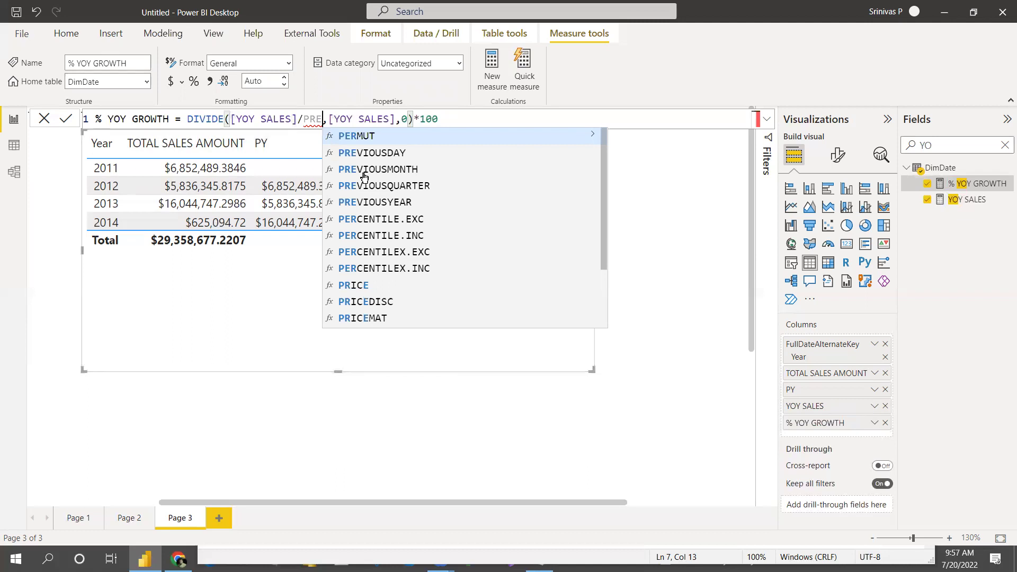
key("BackSpace")
key("BackSpace")
type("Y")
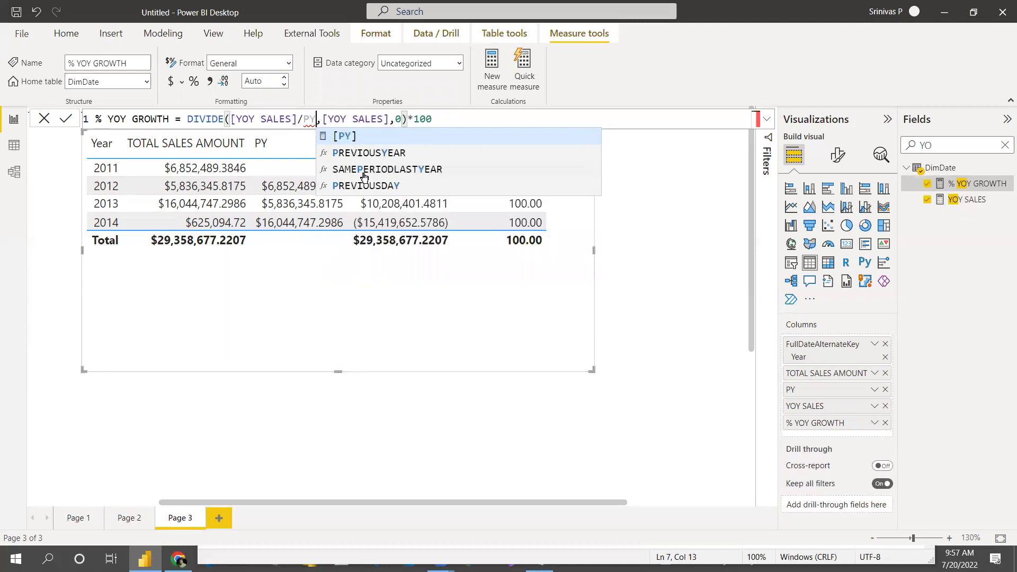
left_click(352, 142)
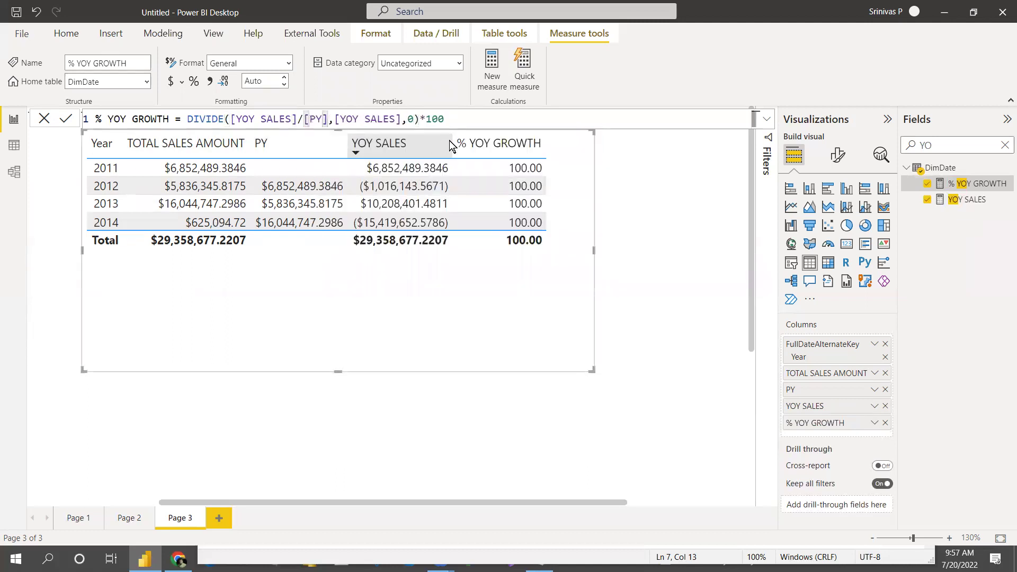
Move the DIVIDE denominator and alternate result onto an indented second line and commit the % YOY GROWTH formula
key("shift+Return")
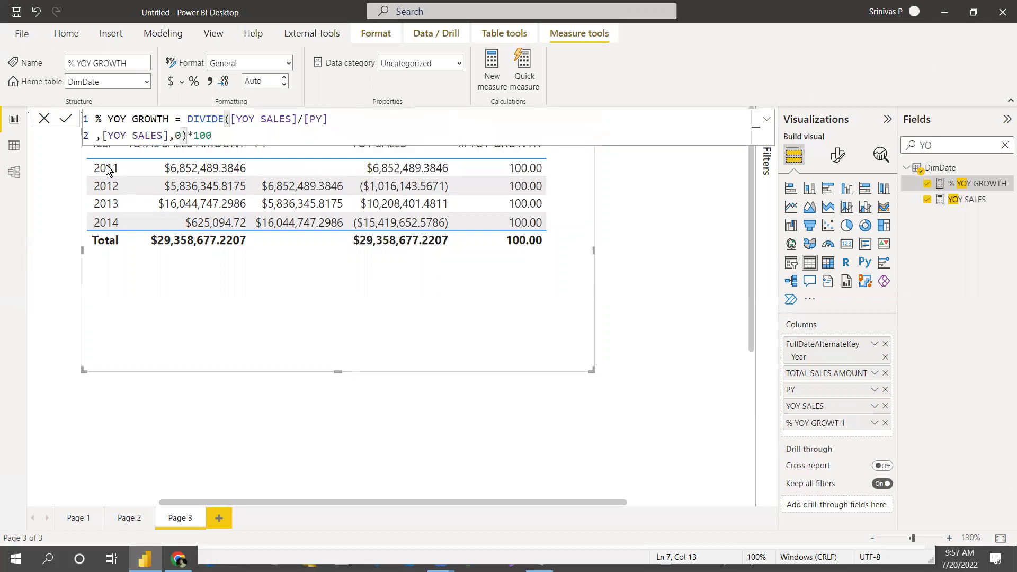
key("Tab")
key("Tab")
key("Tab")
key("Tab")
key("Tab")
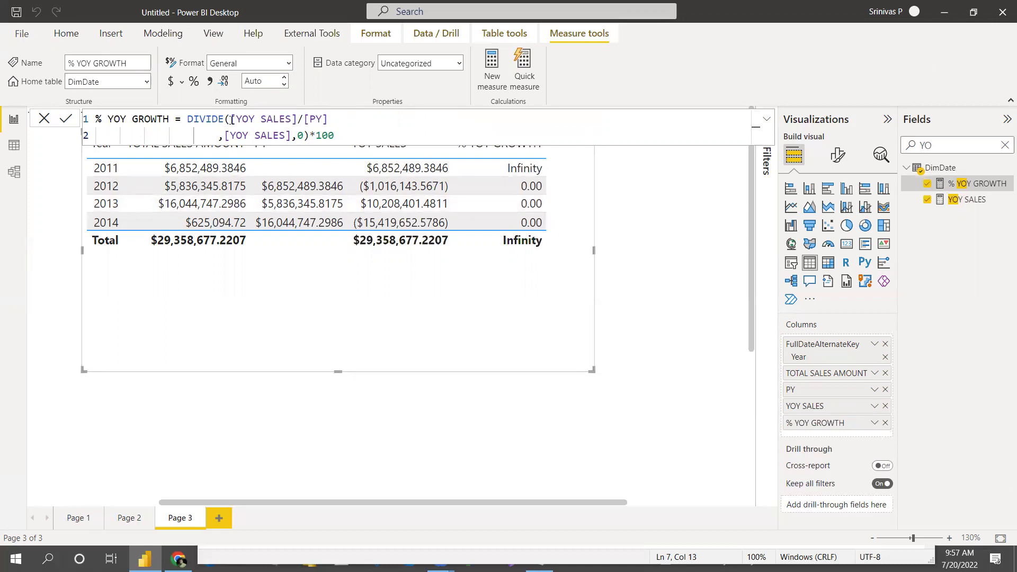
Enclose the [YOY SALES]/[PY] numerator of the % YOY GROWTH formula in parentheses
left_click(231, 120)
type("(")
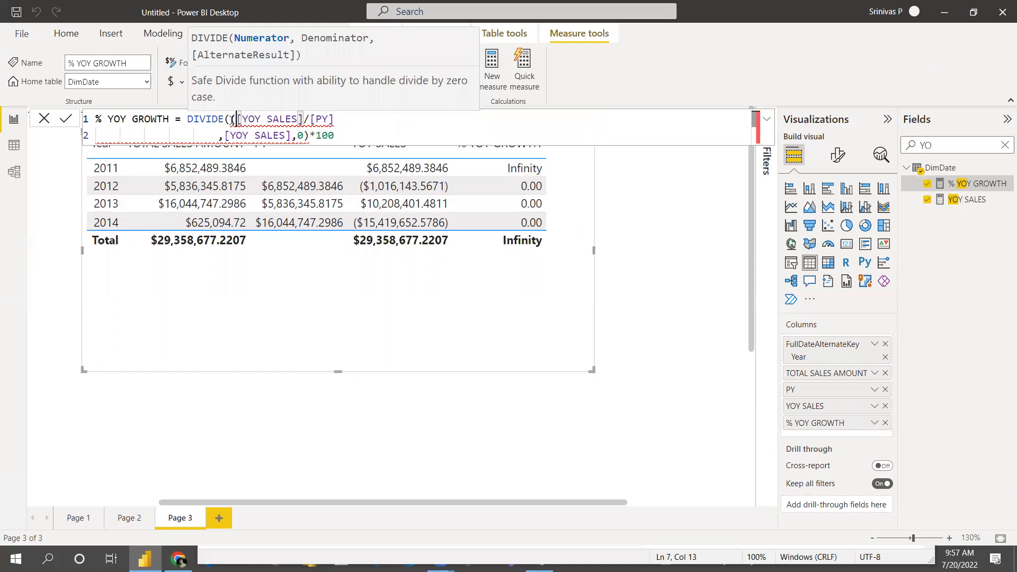
left_click(335, 119)
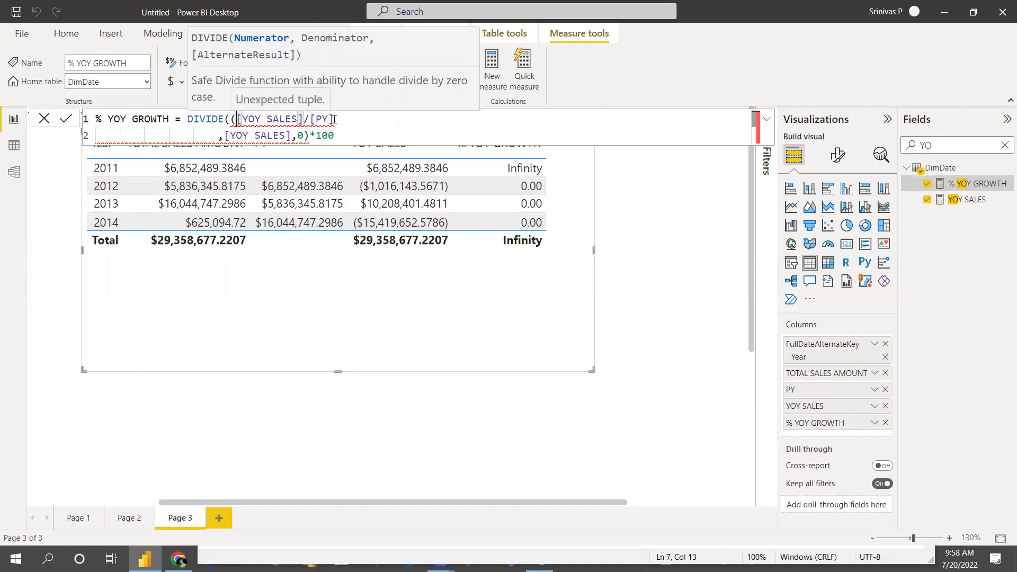
left_click(334, 119)
type(")")
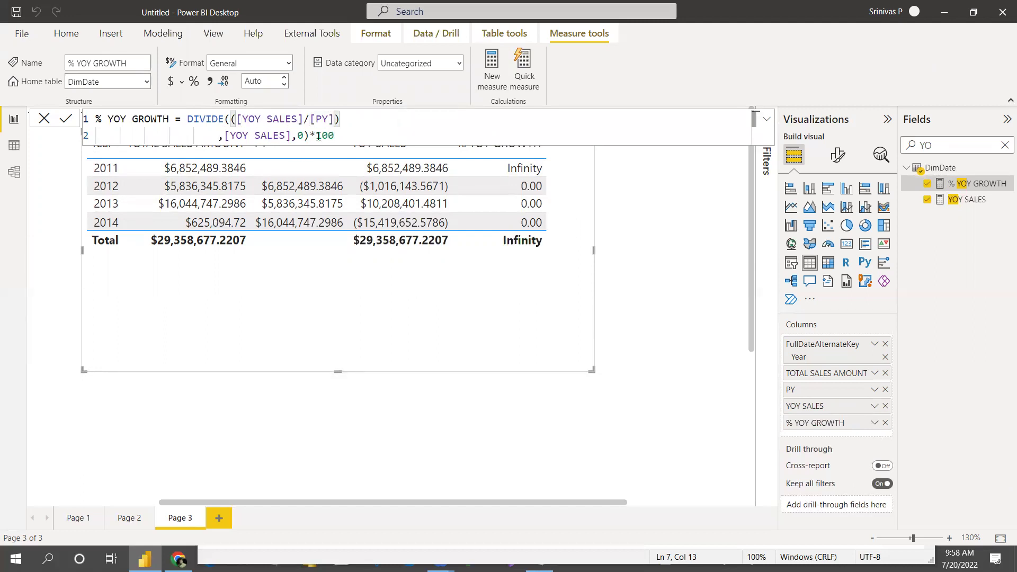
Replace the slash between [YOY SALES] and [PY] with a comma in the % YOY GROWTH formula
left_click(350, 132)
left_click_drag(237, 119, 337, 118)
left_click(310, 118)
key("BackSpace")
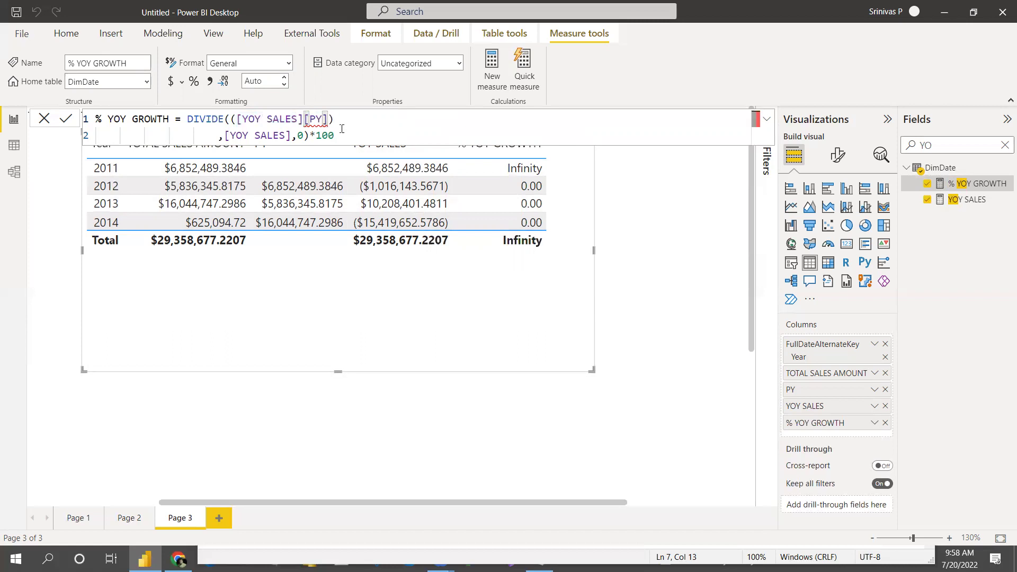
left_click_drag(291, 136, 226, 137)
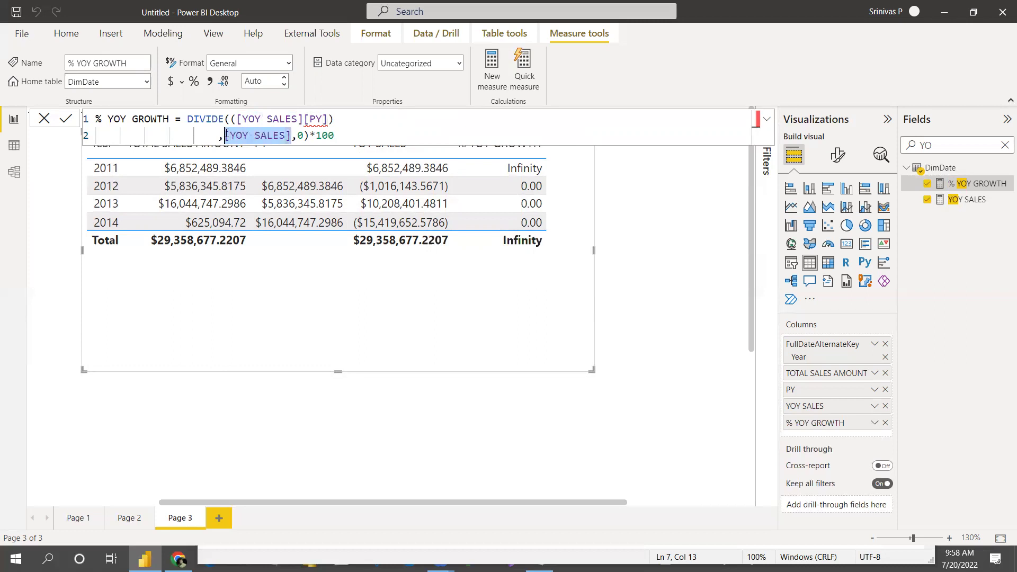
left_click(302, 118)
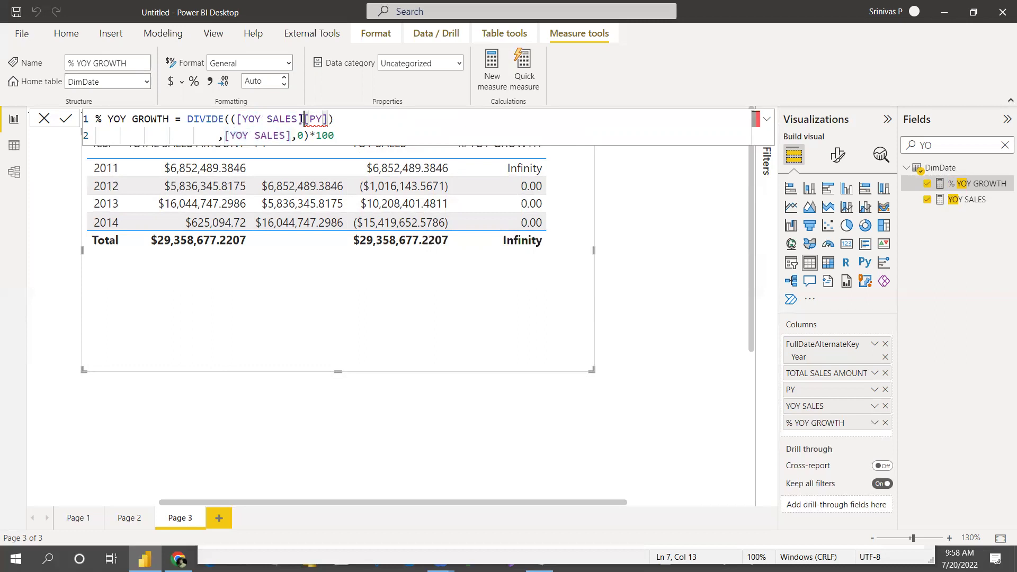
type(",")
Delete the old [YOY SALES] denominator and its comma from the second line, and join the formula back into one line
left_click_drag(292, 136, 212, 136)
key("BackSpace")
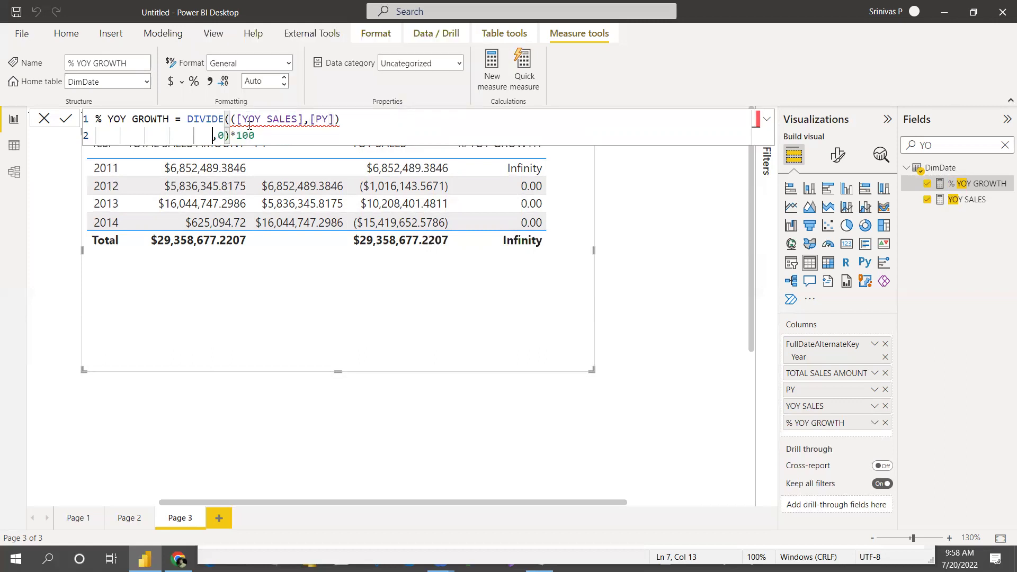
key("BackSpace")
key("BackSpace")
key("BackSpace")
key("BackSpace")
key("BackSpace")
key("BackSpace")
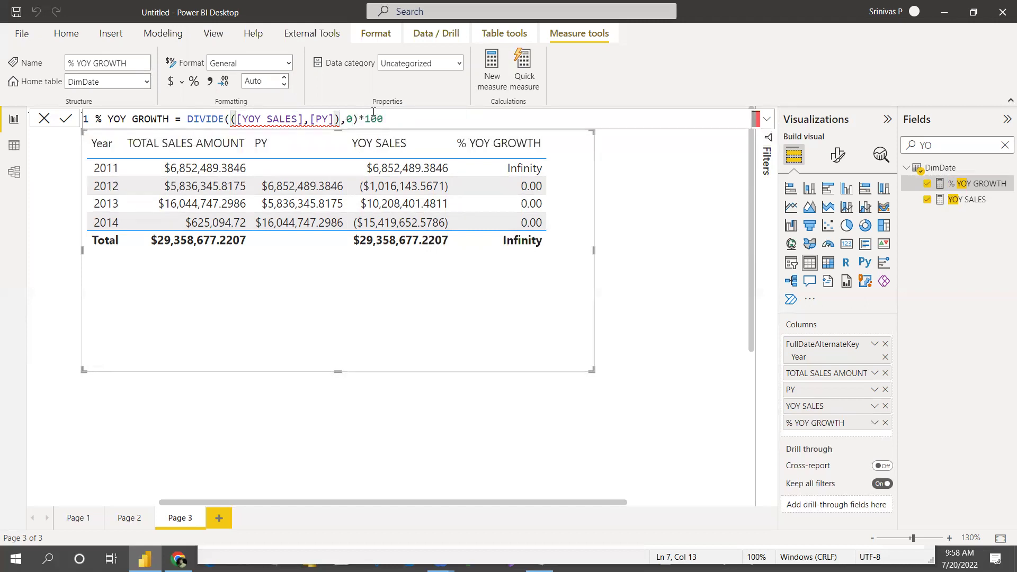
Remove the extra parentheses around [YOY SALES],[PY] and commit the measure as DIVIDE([YOY SALES],[PY],0)*100
left_click(237, 120)
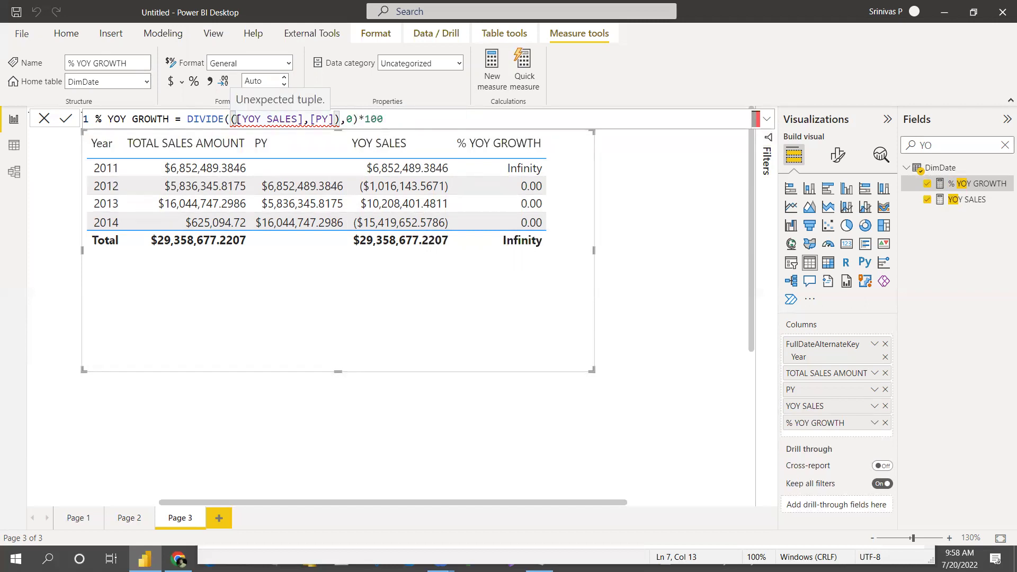
key("BackSpace")
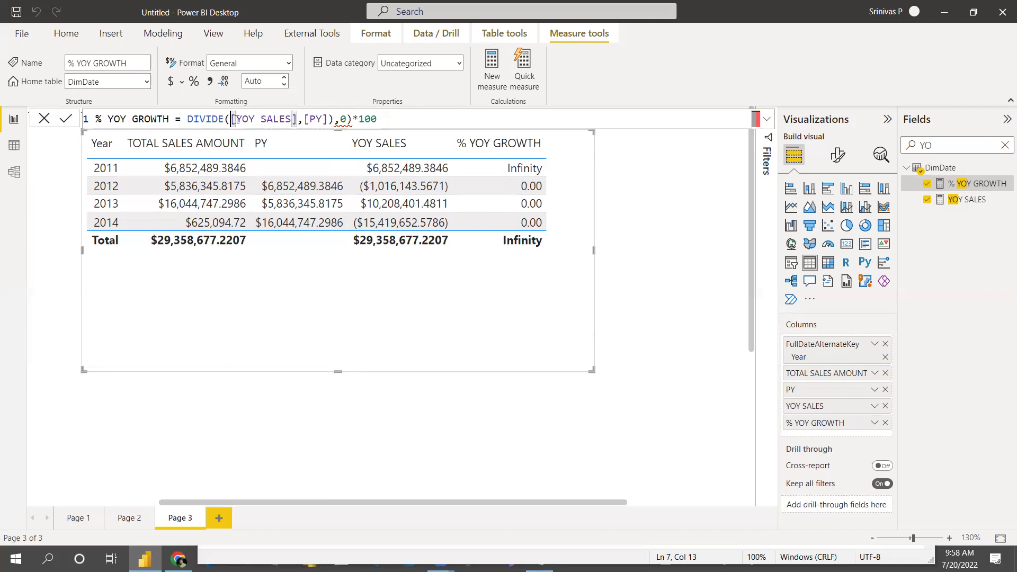
left_click(334, 119)
key("BackSpace")
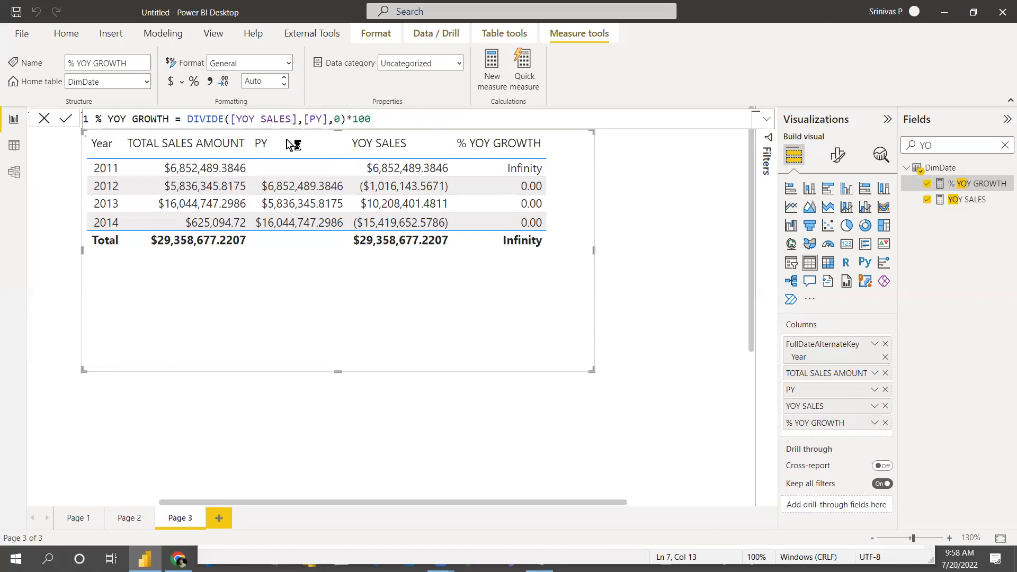
key("Return")
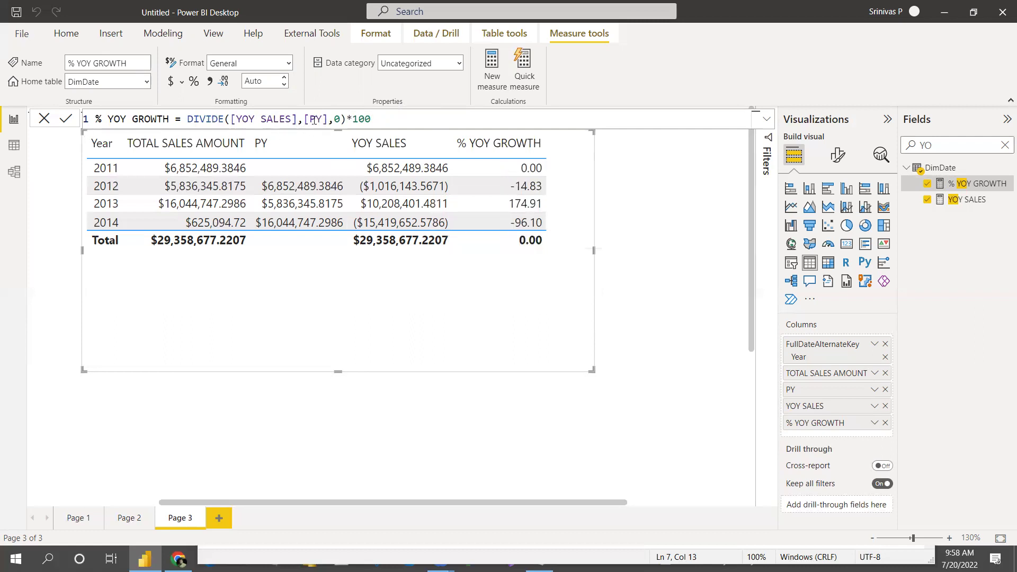